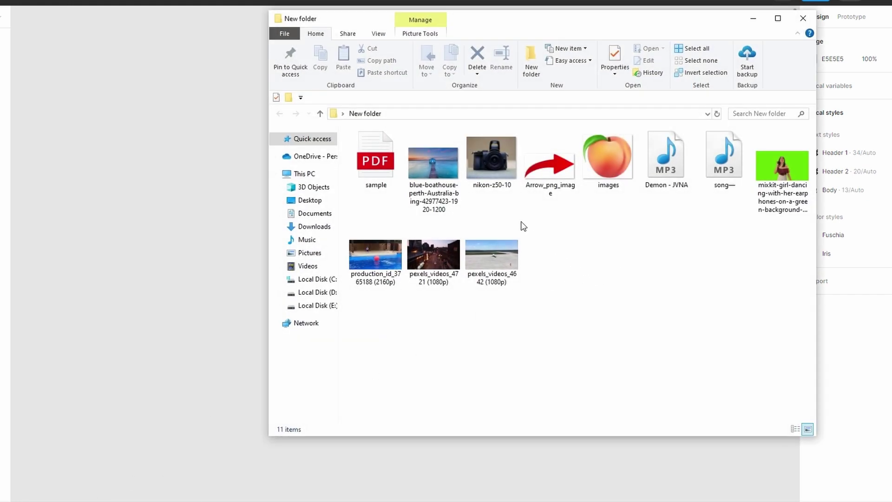
# - Drag the nikon-z50-10 photo from File Explorer onto the canvas and enlarge it to 2396×2017
pyautogui.moveTo(478, 178); pyautogui.dragTo(332, 214)
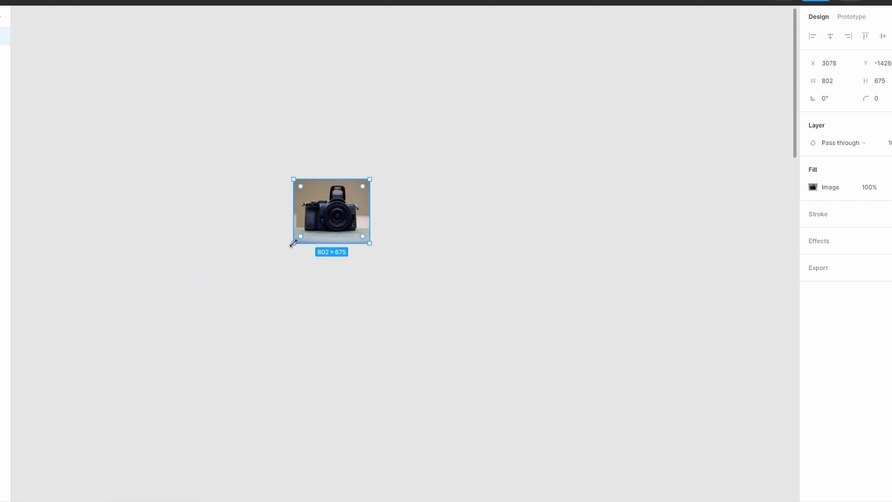
pyautogui.moveTo(294, 240); pyautogui.dragTo(140, 372)
pyautogui.click(388, 289)
pyautogui.hscroll(-3, 528, 242)
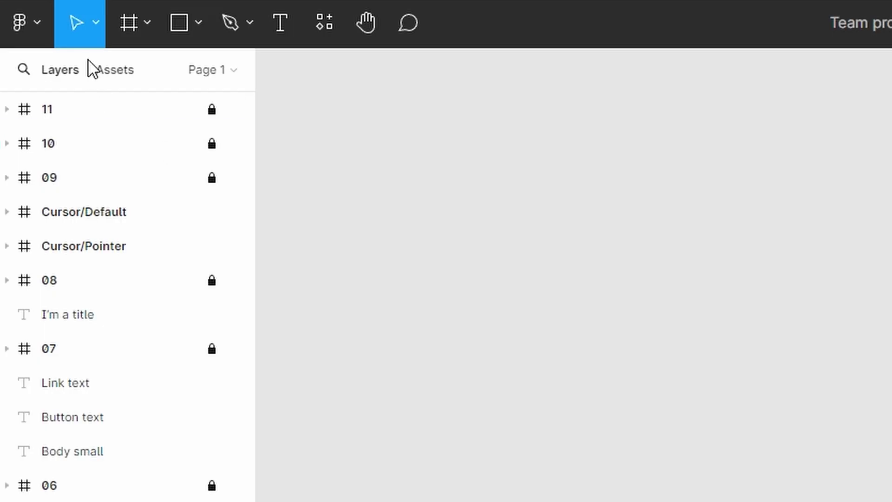
pyautogui.click(191, 25)
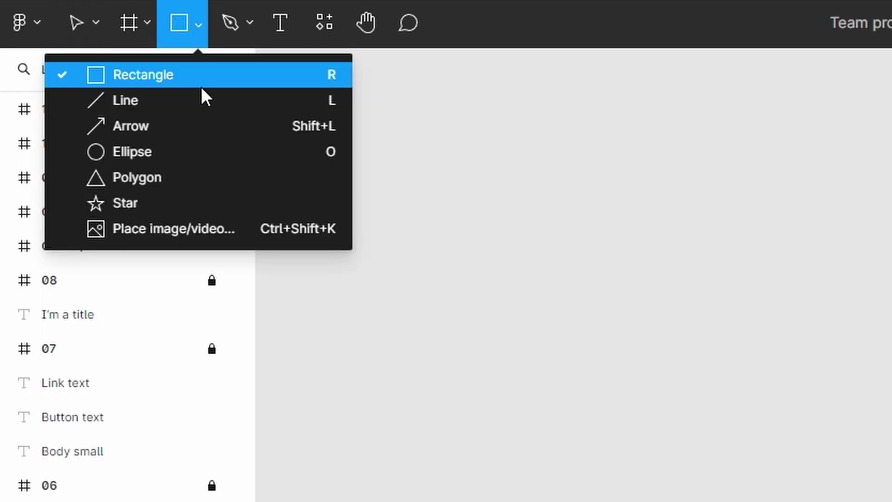
# - Draw a 3612×2918 triangle with the Polygon tool and set its fill type to Image
pyautogui.click(193, 176)
pyautogui.moveTo(554, 233); pyautogui.dragTo(891, 501)
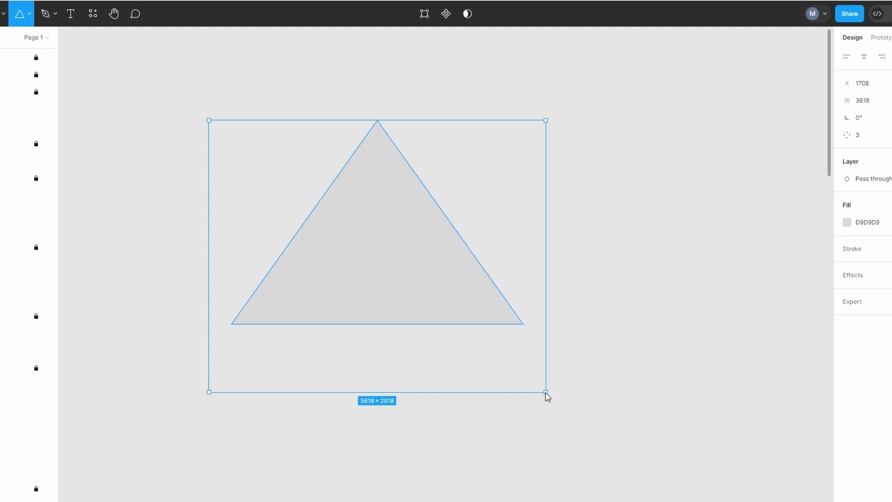
pyautogui.moveTo(547, 394); pyautogui.dragTo(545, 393)
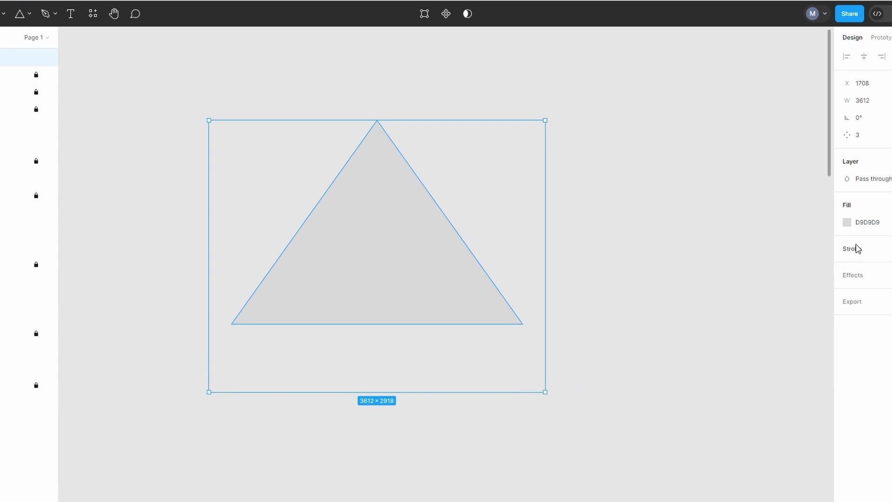
pyautogui.click(847, 222)
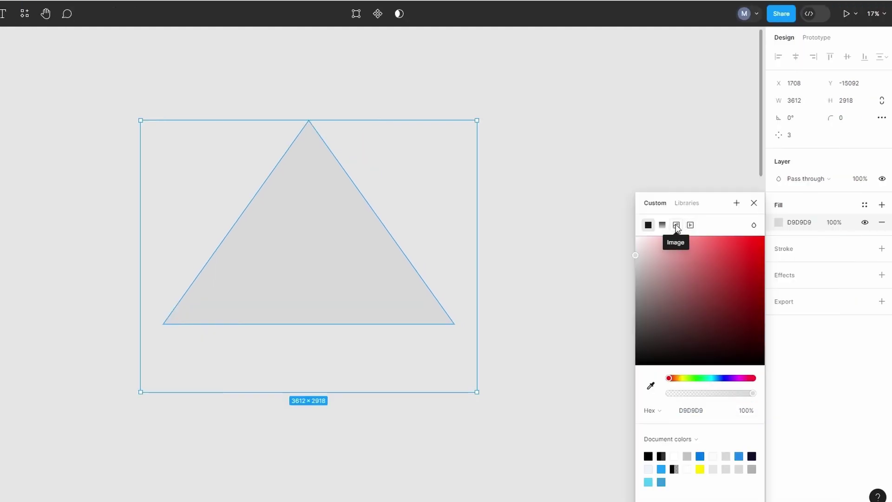
pyautogui.click(745, 225)
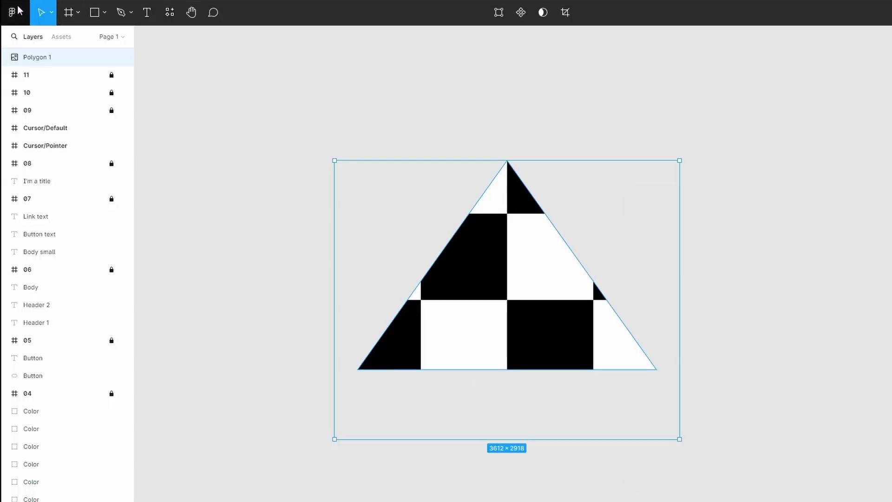
# - Place the nikon-z50-10 photo from disk into the triangle
pyautogui.click(14, 12)
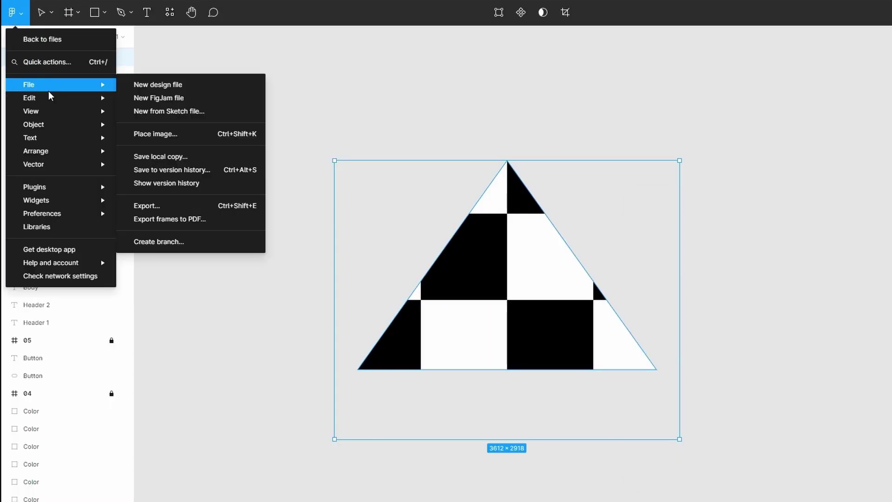
pyautogui.click(155, 134)
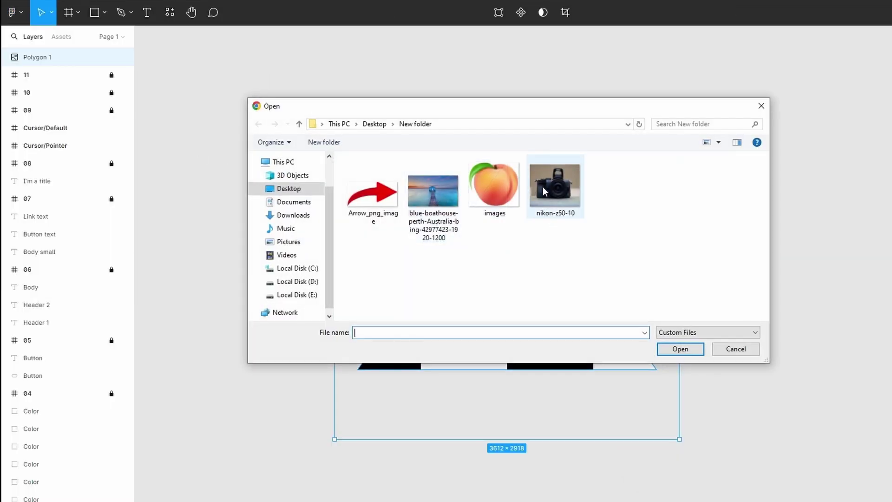
pyautogui.click(545, 191)
pyautogui.click(679, 348)
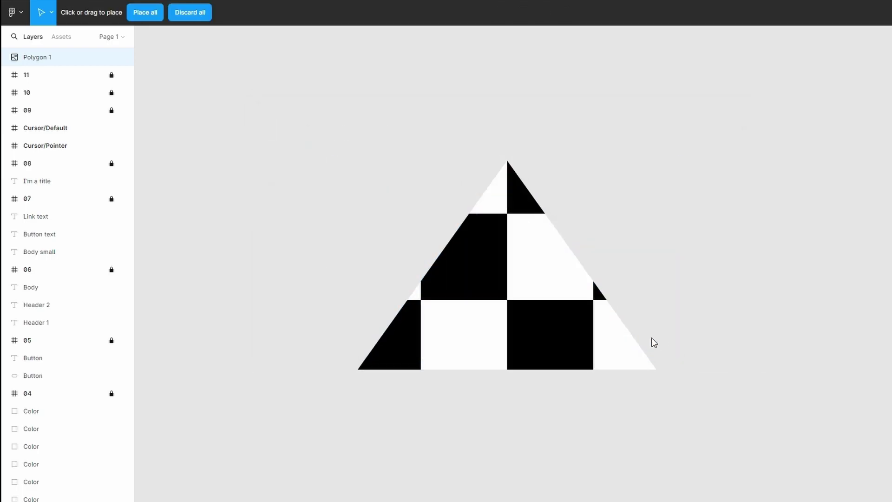
pyautogui.click(546, 286)
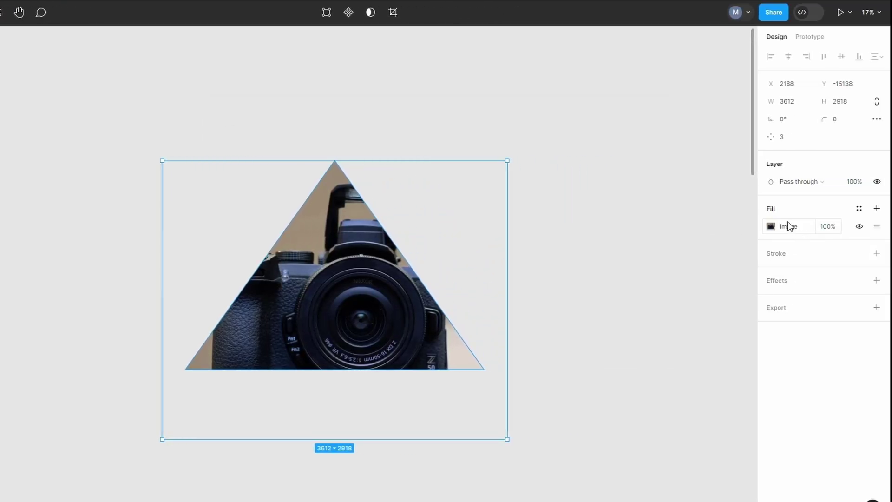
# - Switch the triangle's image fill to Crop and tighten the crop to 3109×2536
pyautogui.click(793, 228)
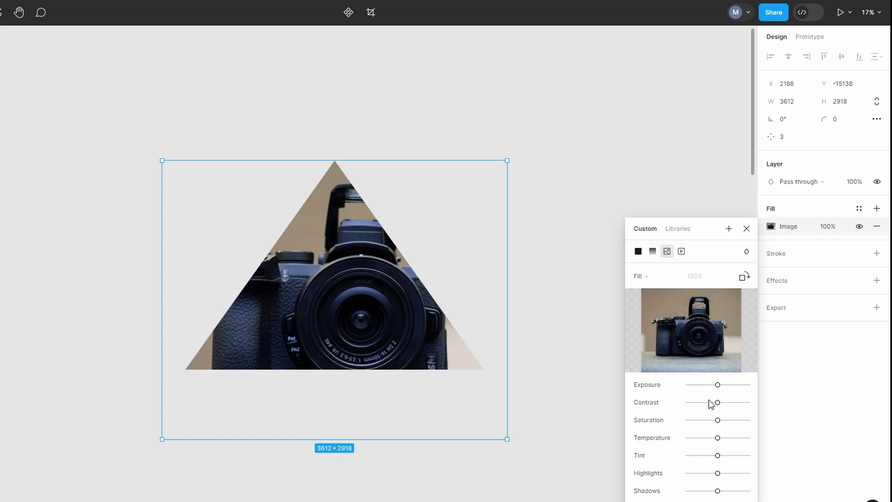
pyautogui.click(650, 278)
pyautogui.click(655, 306)
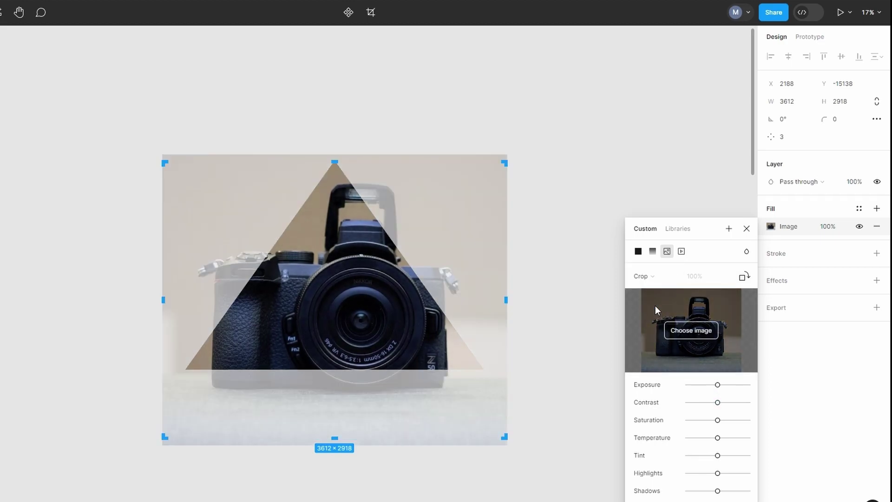
pyautogui.moveTo(349, 333)
pyautogui.mouseDown()
pyautogui.moveTo(348, 312)
pyautogui.moveTo(343, 328)
pyautogui.mouseUp()
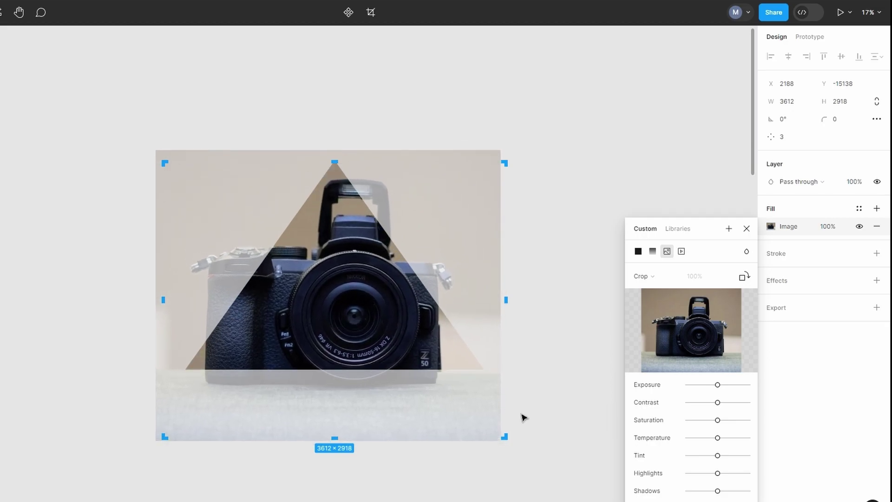
pyautogui.moveTo(503, 437); pyautogui.dragTo(457, 398)
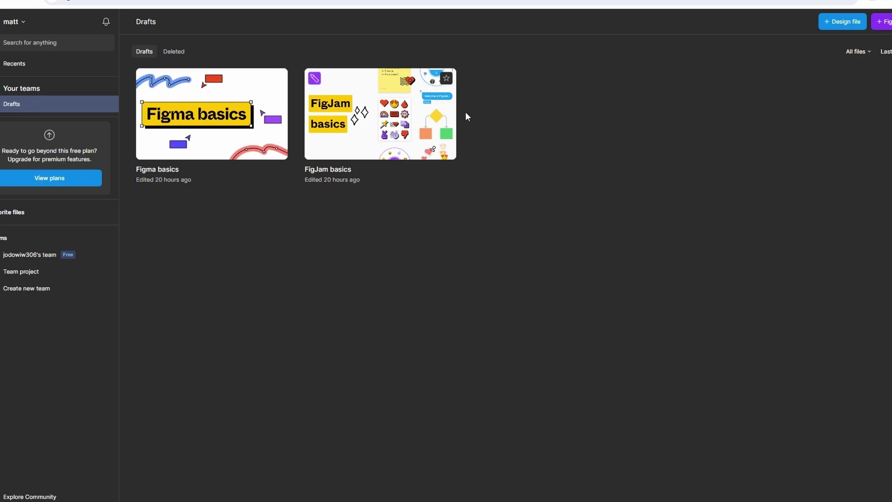
# - Import the team library .fig file from the computer via the Drafts page
pyautogui.click(864, 21)
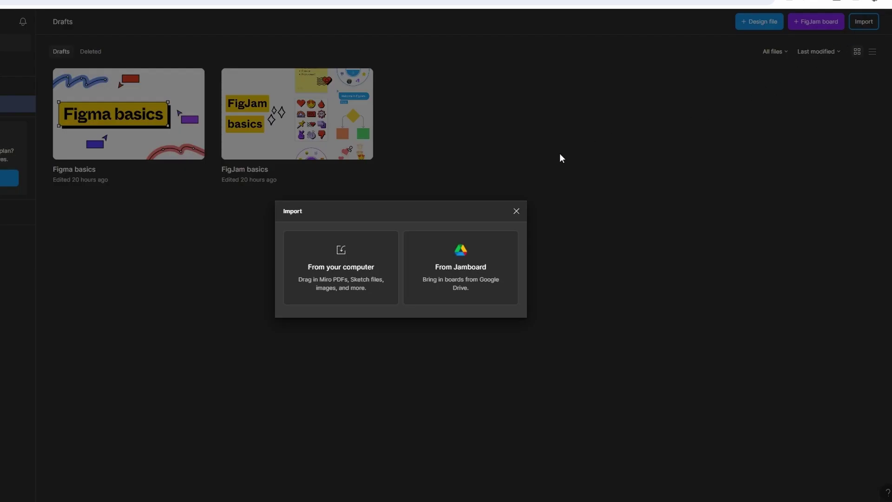
pyautogui.click(364, 254)
pyautogui.doubleClick(272, 231)
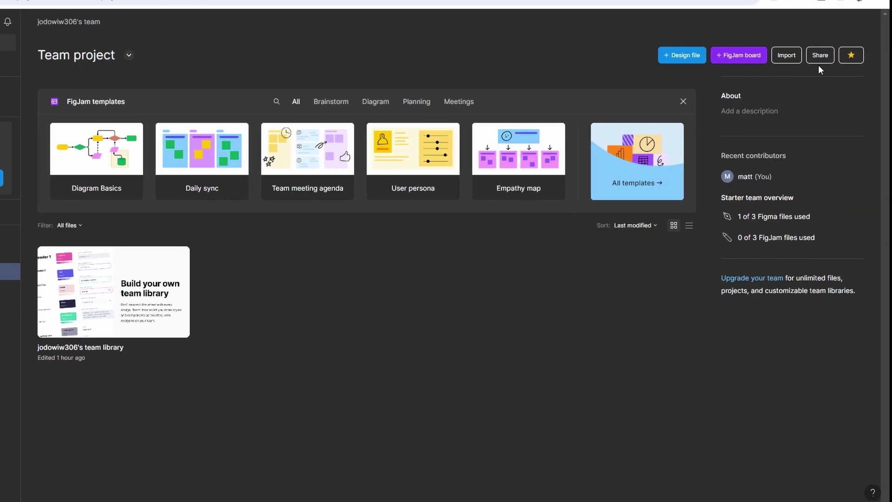
# - Import the team library .fig file into the Team project and open it in the editor
pyautogui.click(791, 55)
pyautogui.click(350, 267)
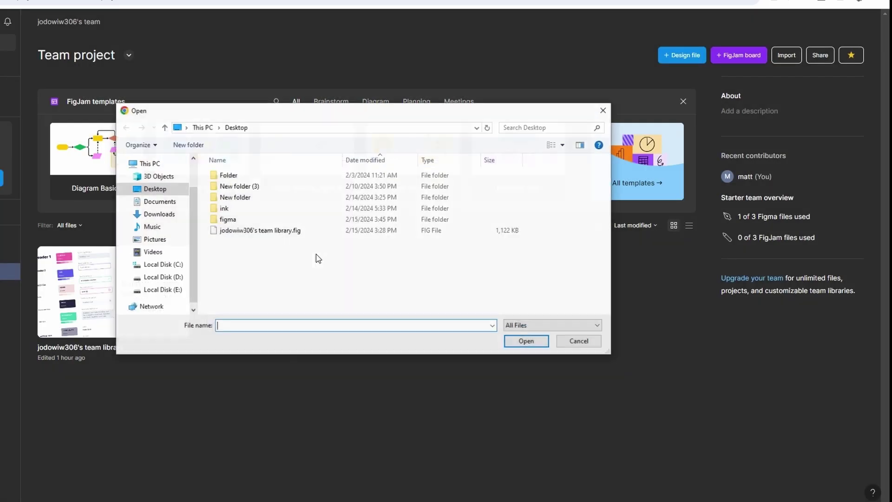
pyautogui.doubleClick(278, 231)
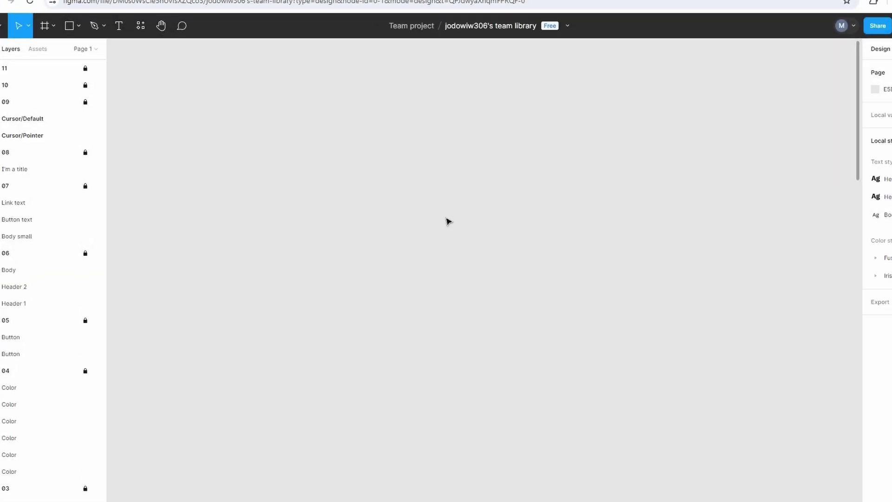
# - Draw a 3878×2634 rectangle and set its fill type to Image
pyautogui.click(73, 23)
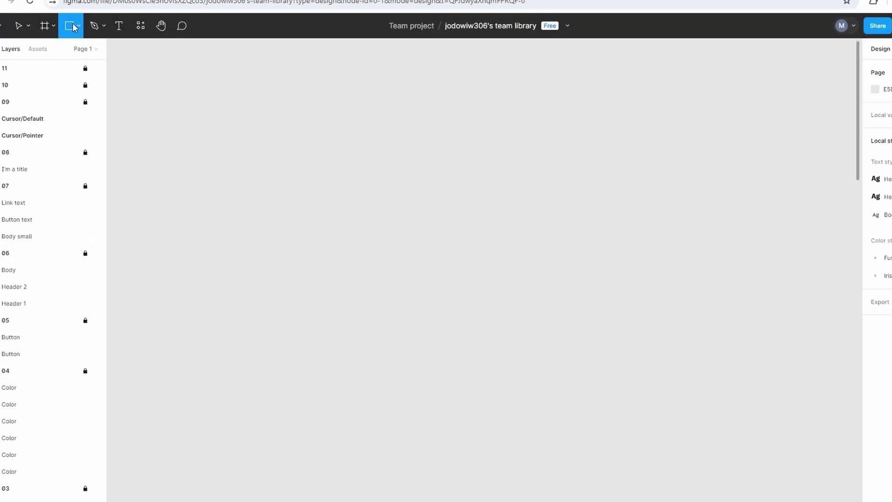
pyautogui.click(76, 24)
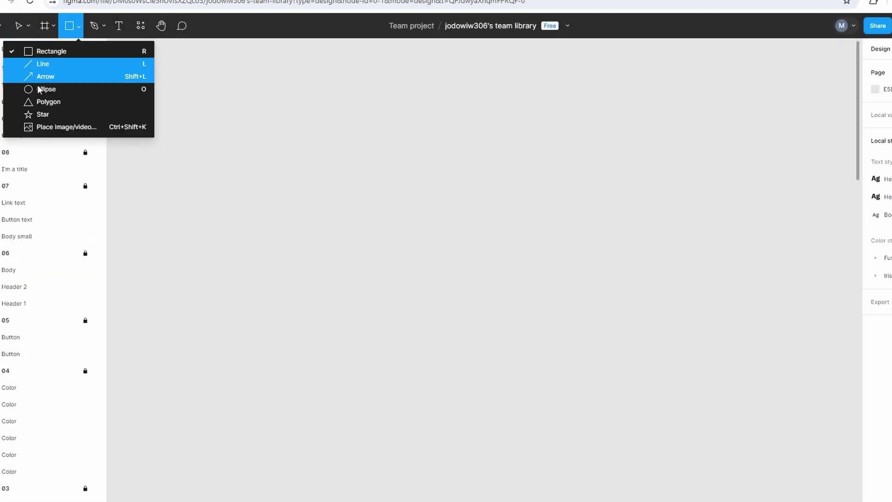
pyautogui.click(38, 51)
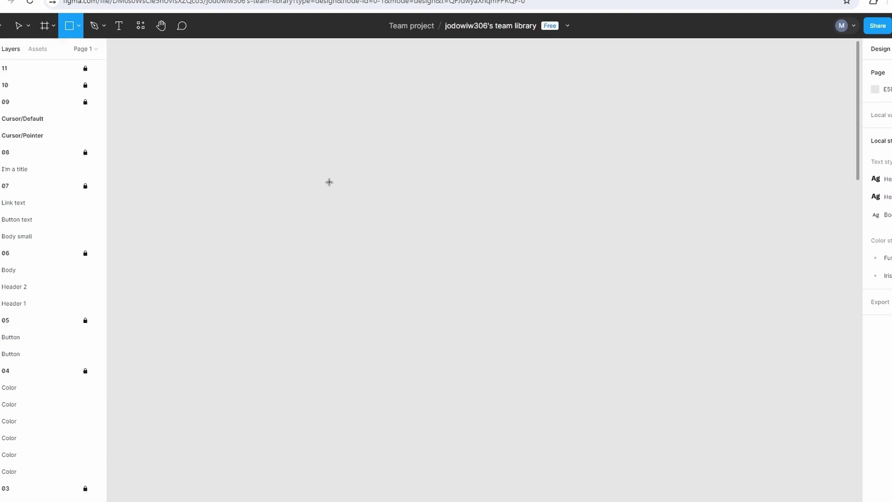
pyautogui.moveTo(305, 146)
pyautogui.mouseDown()
pyautogui.moveTo(641, 311)
pyautogui.moveTo(658, 385)
pyautogui.mouseUp()
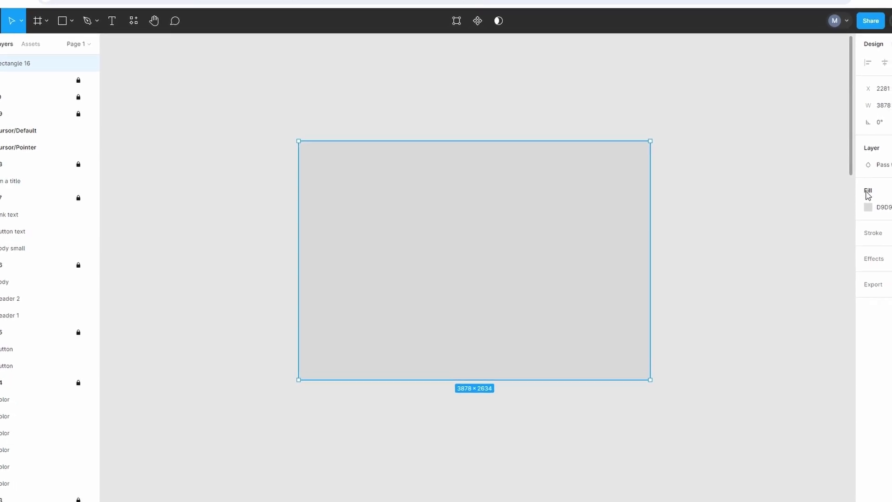
pyautogui.click(875, 212)
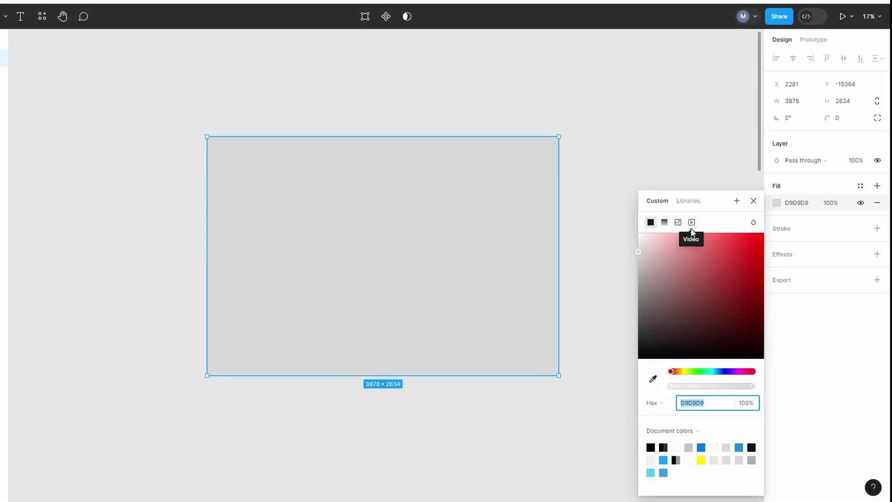
pyautogui.click(678, 223)
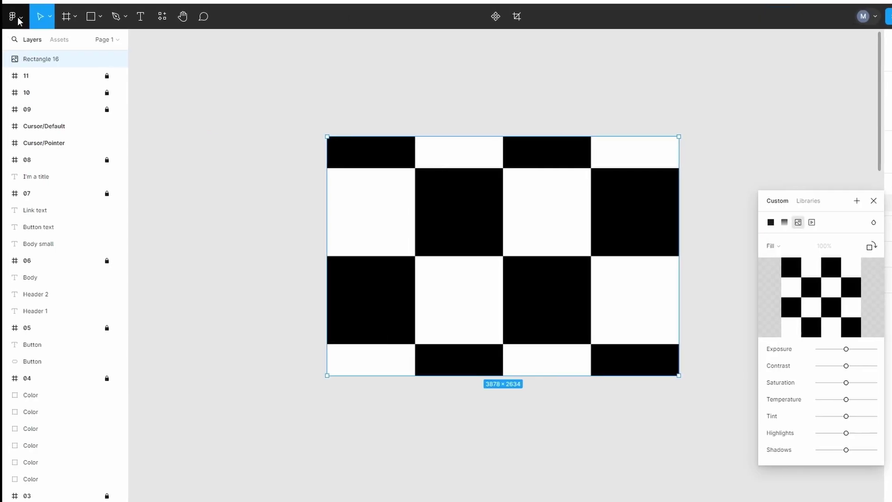
# - Place the nikon-z50-10 photo from the New folder into the rectangle
pyautogui.click(16, 16)
pyautogui.moveTo(51, 90)
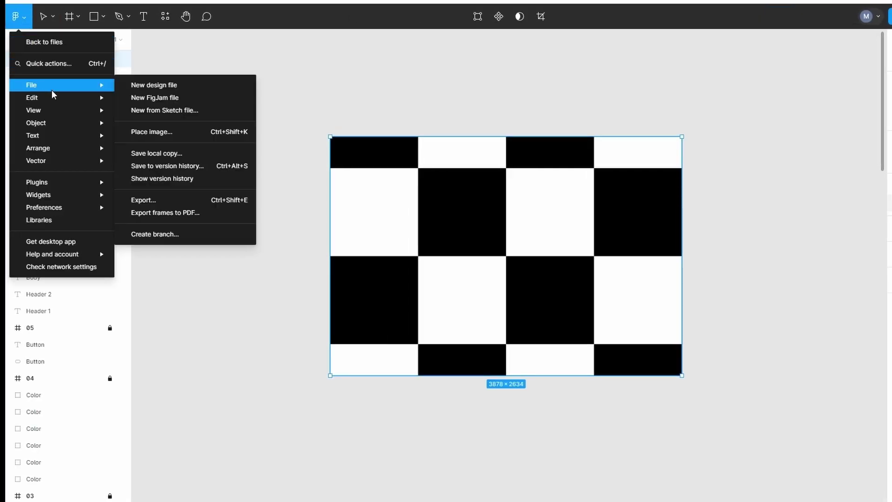
pyautogui.click(149, 131)
pyautogui.doubleClick(380, 192)
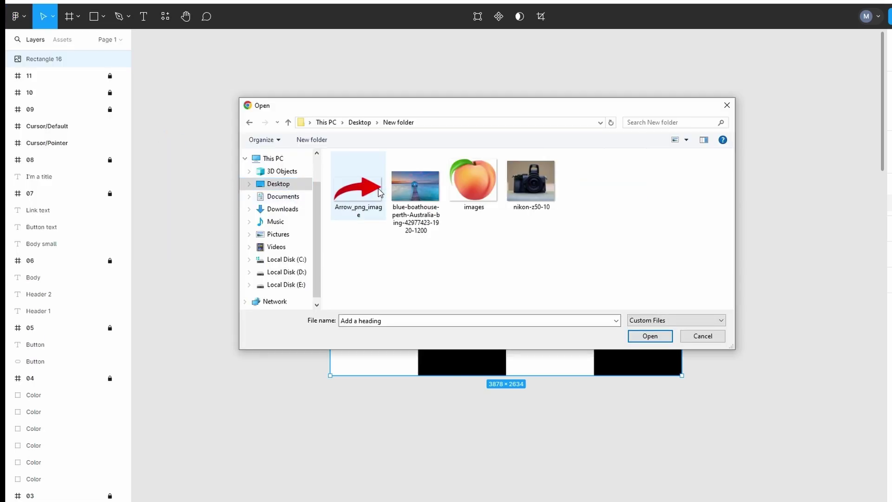
pyautogui.doubleClick(534, 179)
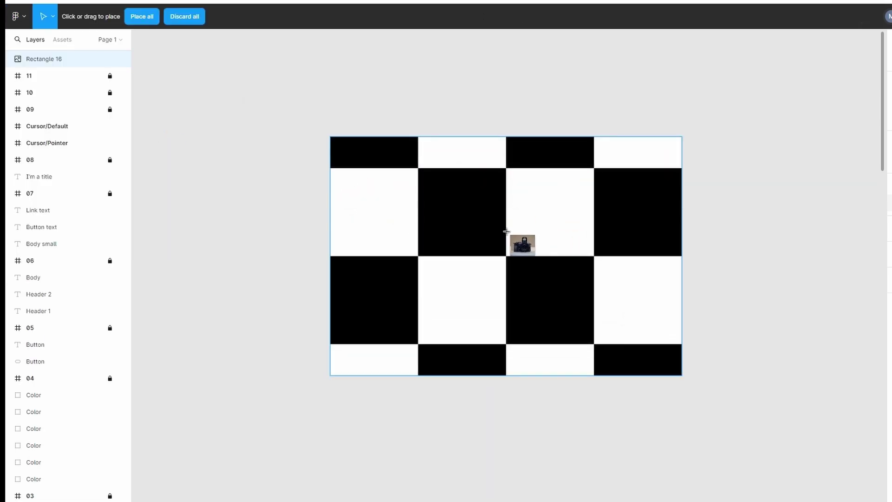
pyautogui.click(509, 231)
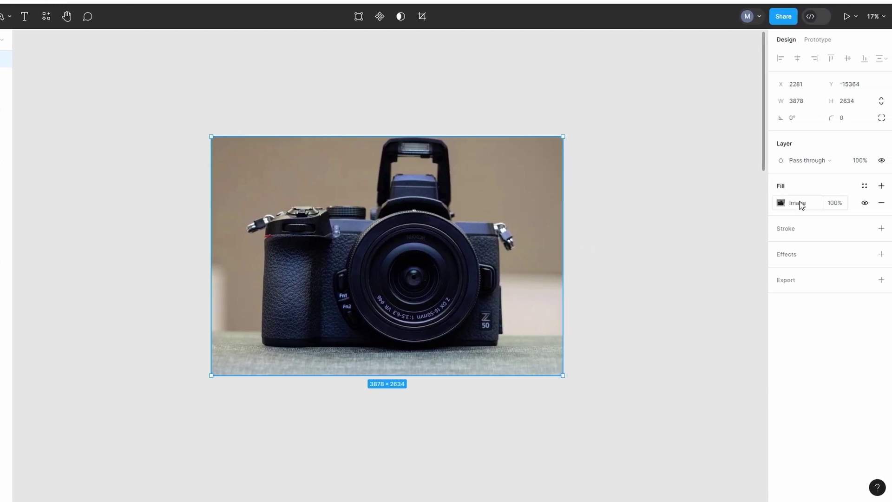
# - Crop the photo fill around the camera lens to 1412×1644, then round all four corners
pyautogui.click(801, 204)
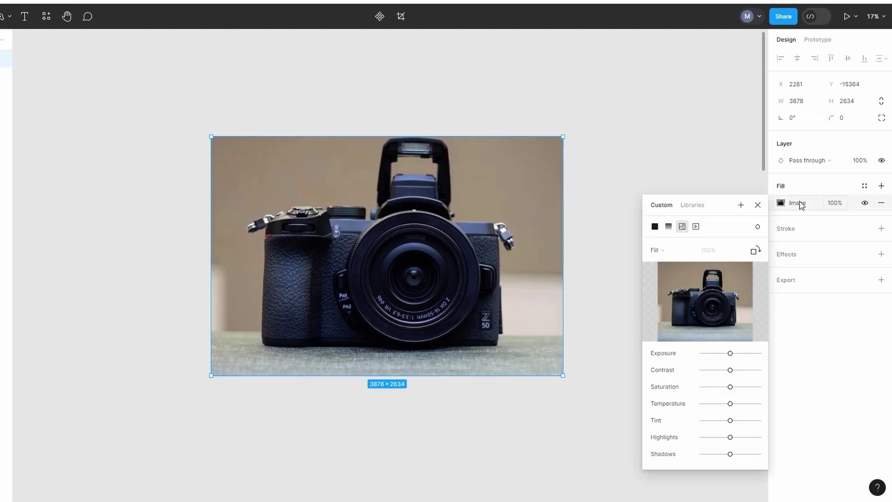
pyautogui.click(661, 251)
pyautogui.click(668, 274)
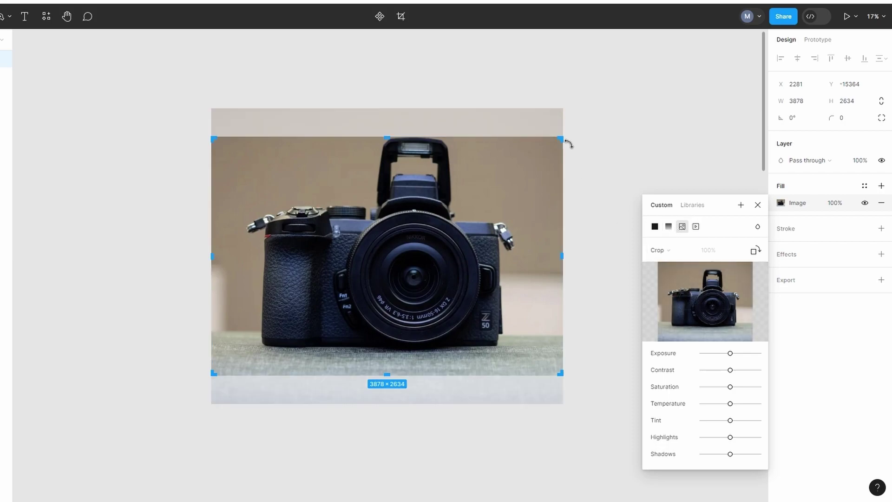
pyautogui.moveTo(560, 140); pyautogui.dragTo(481, 188)
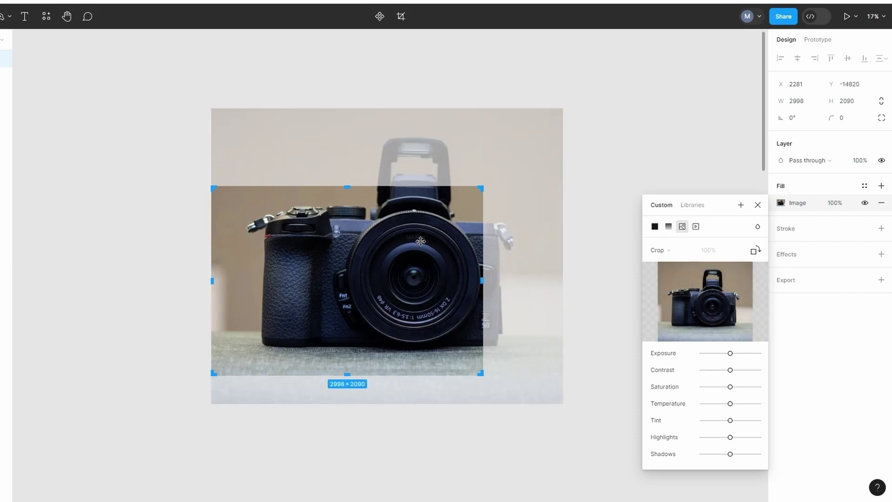
pyautogui.moveTo(222, 371); pyautogui.dragTo(362, 334)
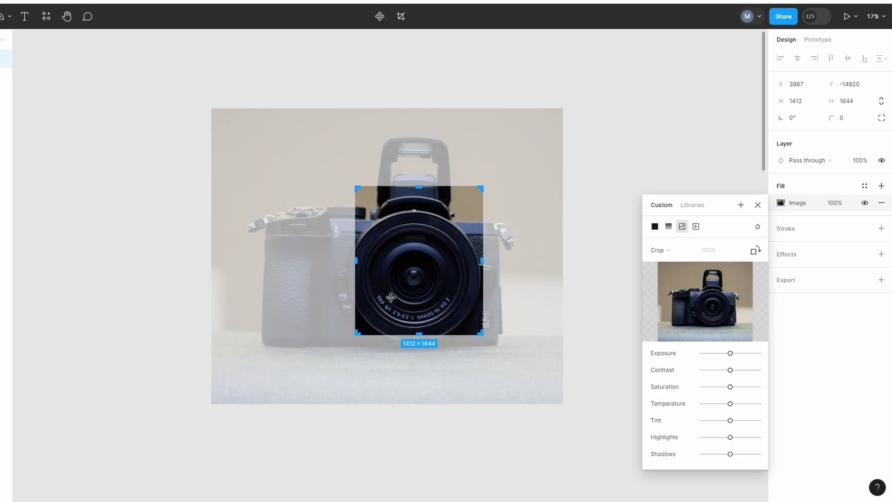
pyautogui.moveTo(412, 245)
pyautogui.mouseDown()
pyautogui.moveTo(411, 263)
pyautogui.moveTo(412, 228)
pyautogui.mouseUp()
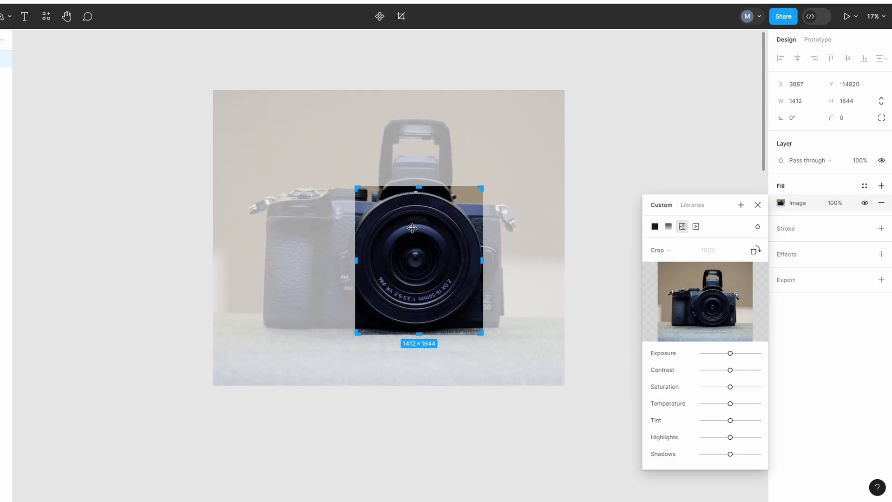
pyautogui.press('Return')
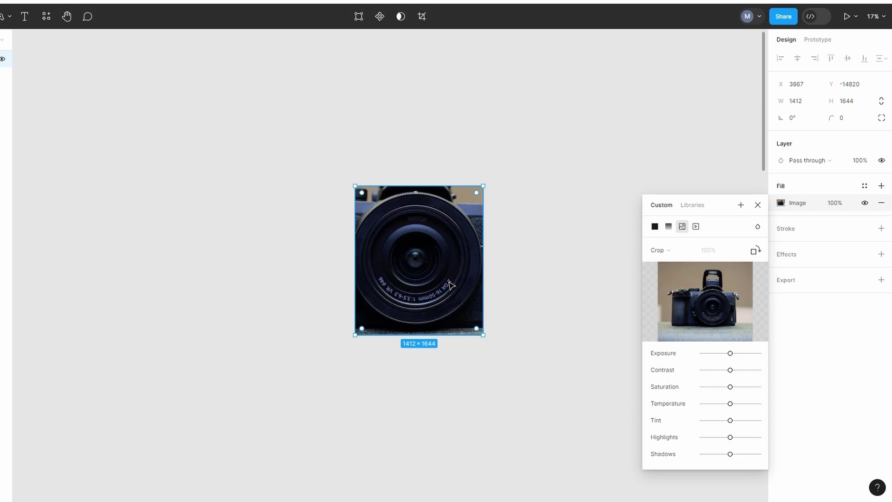
pyautogui.moveTo(477, 328); pyautogui.dragTo(456, 319)
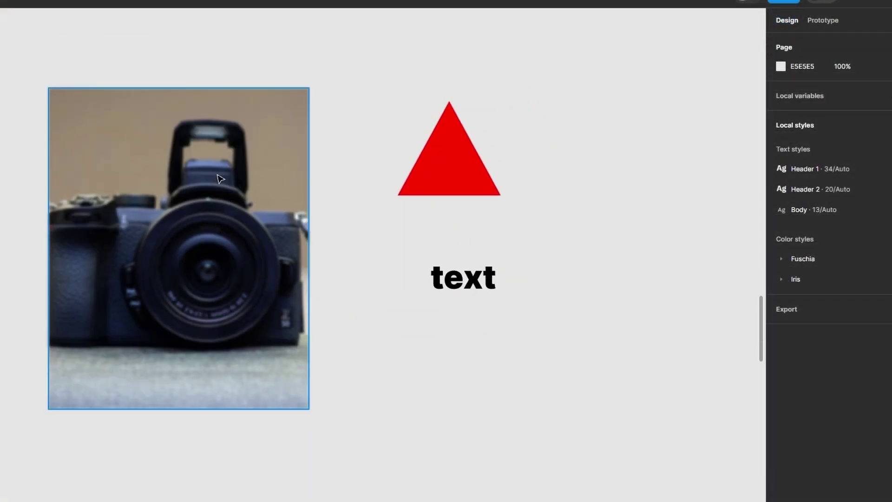
pyautogui.click(468, 162)
pyautogui.click(244, 193)
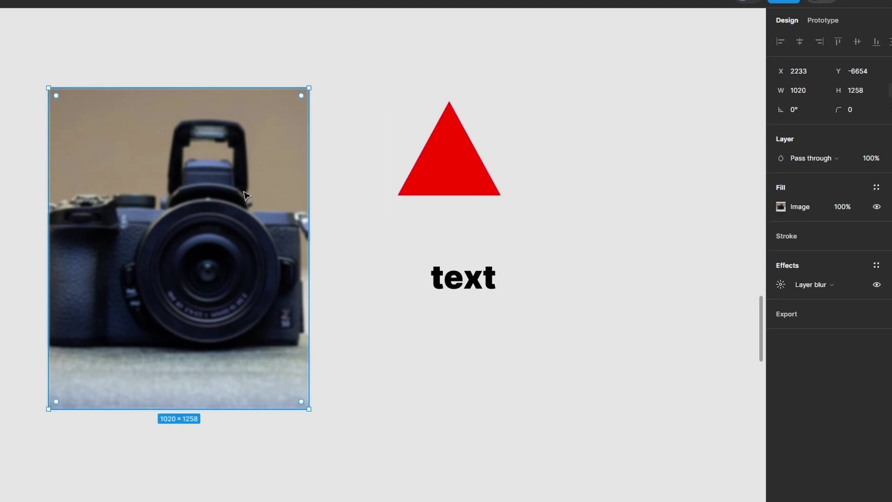
pyautogui.click(470, 286)
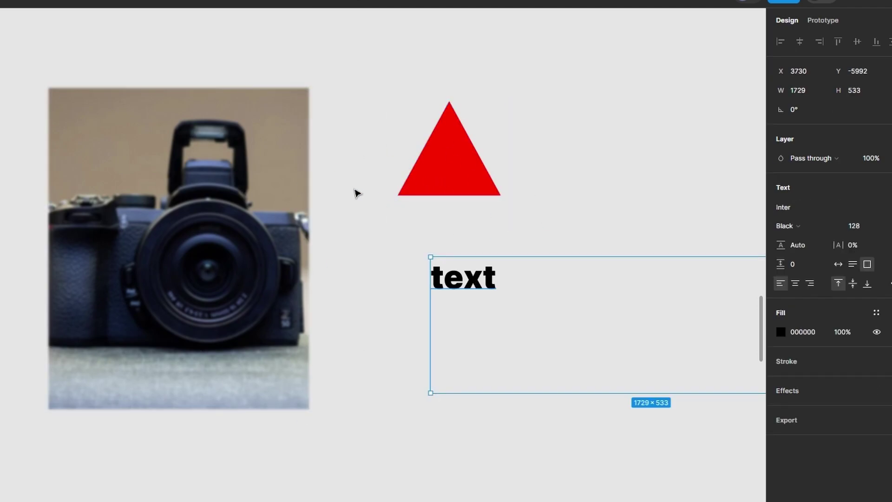
pyautogui.click(479, 174)
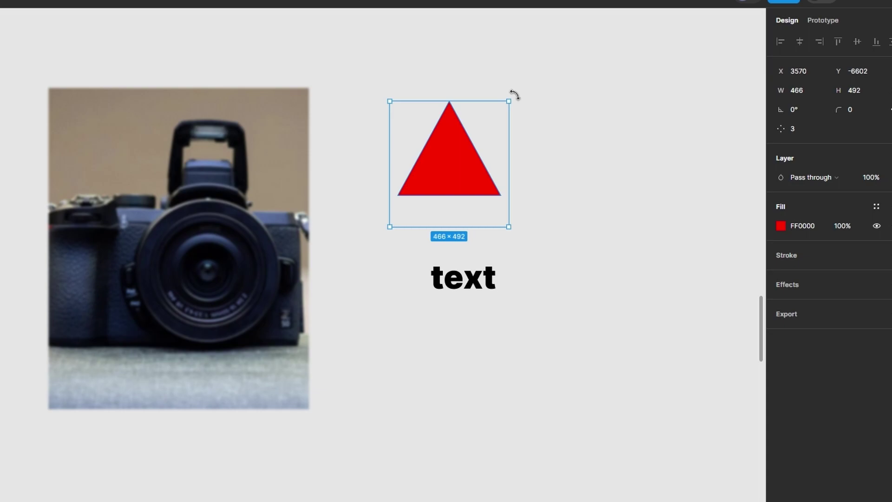
pyautogui.moveTo(515, 93); pyautogui.dragTo(478, 120)
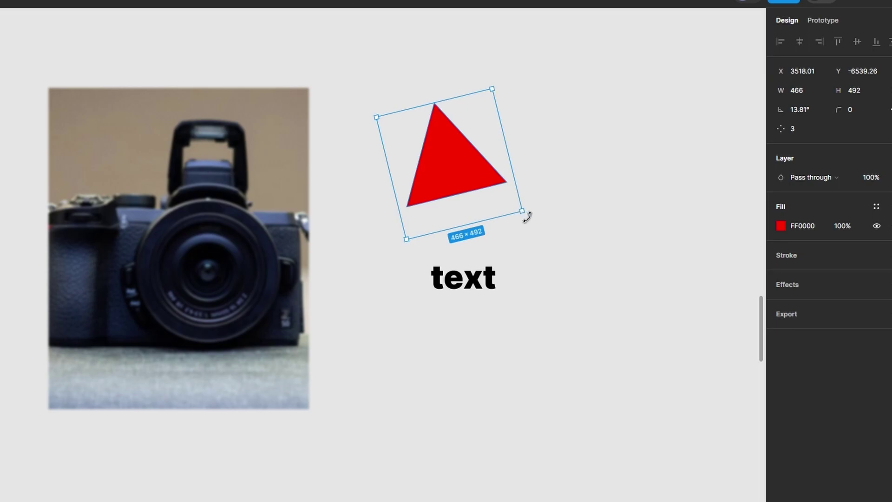
pyautogui.moveTo(527, 216); pyautogui.dragTo(526, 95)
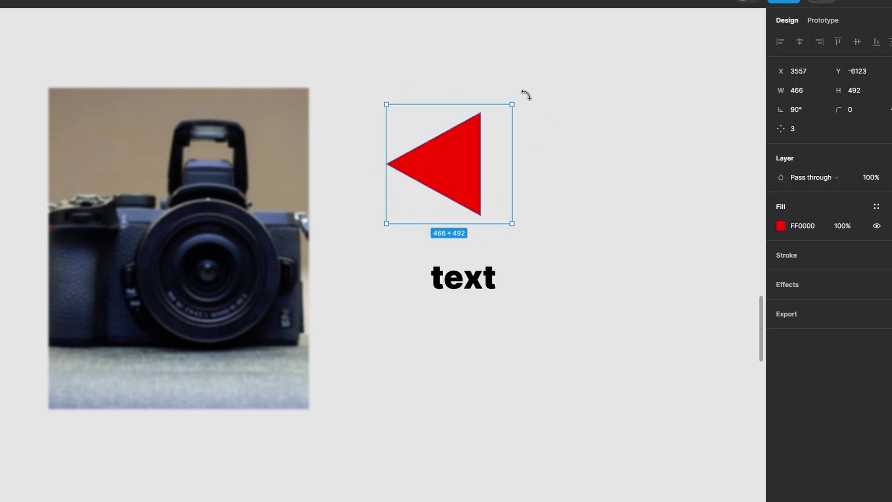
pyautogui.click(798, 108)
pyautogui.write('50')
pyautogui.press('Return')
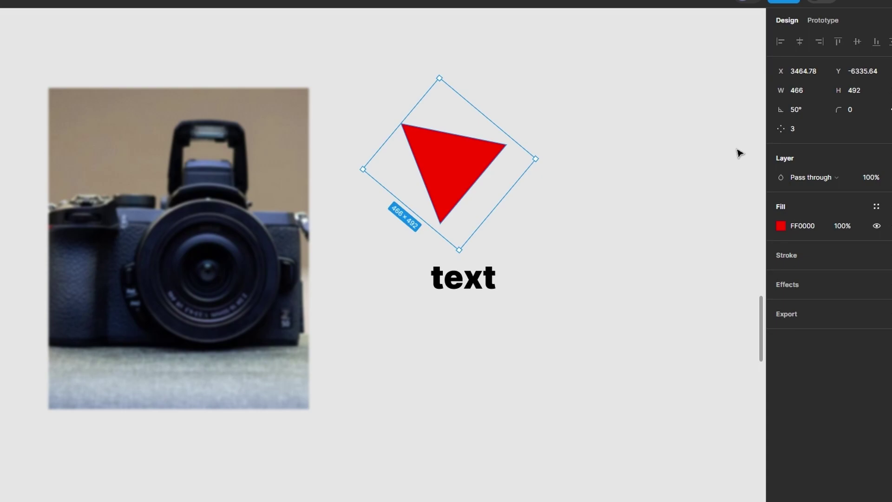
pyautogui.moveTo(776, 109); pyautogui.dragTo(496, 199)
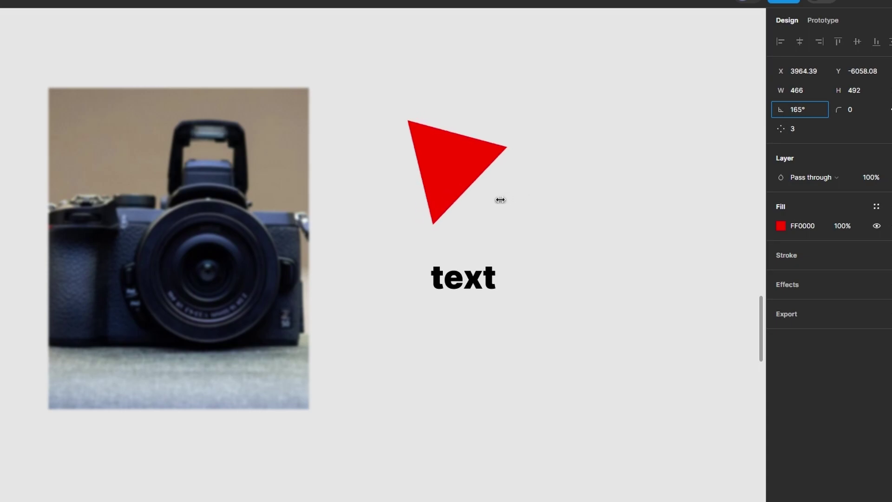
pyautogui.click(479, 284)
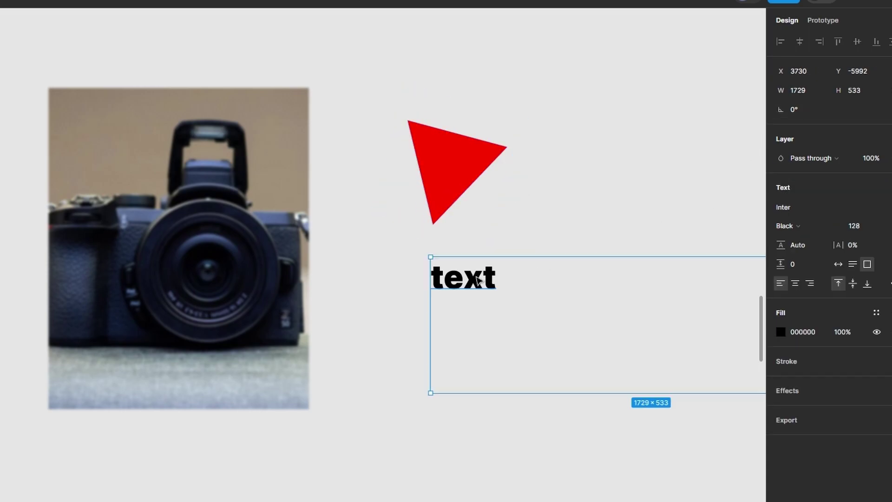
pyautogui.moveTo(786, 110)
pyautogui.mouseDown()
pyautogui.moveTo(719, 116)
pyautogui.moveTo(783, 99)
pyautogui.moveTo(811, 103)
pyautogui.moveTo(757, 100)
pyautogui.moveTo(785, 111)
pyautogui.mouseUp()
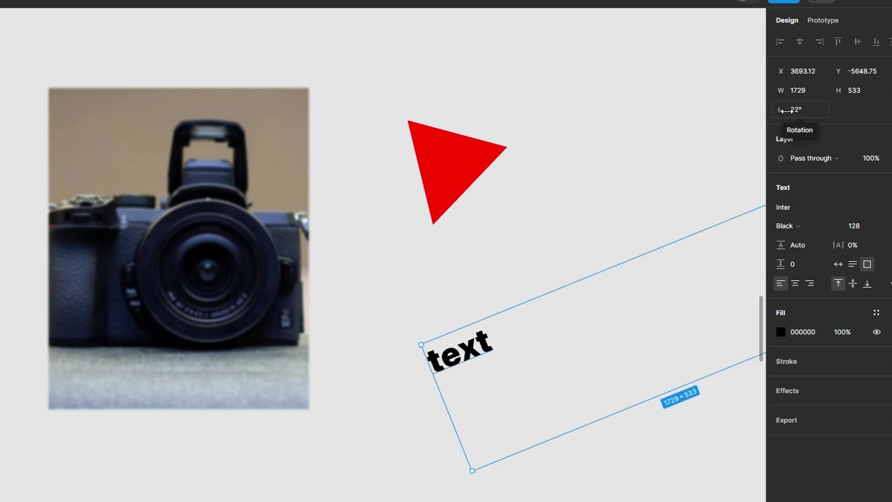
pyautogui.click(802, 108)
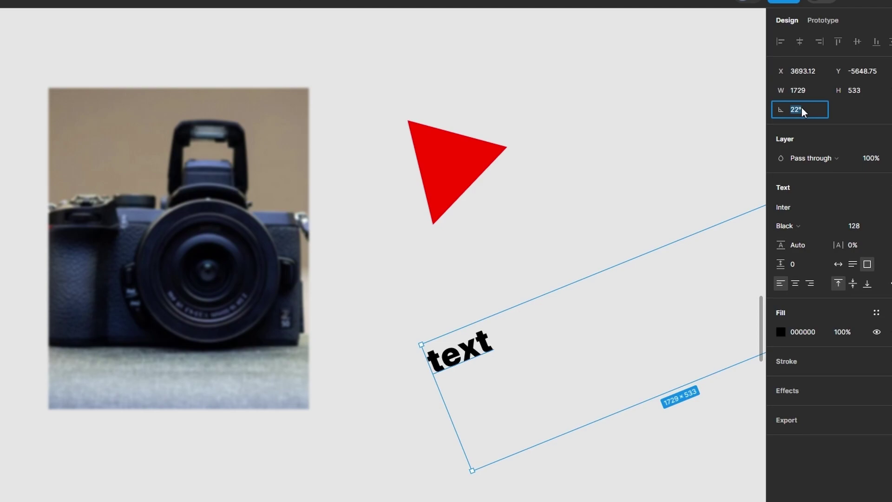
pyautogui.write('0')
pyautogui.press('Return')
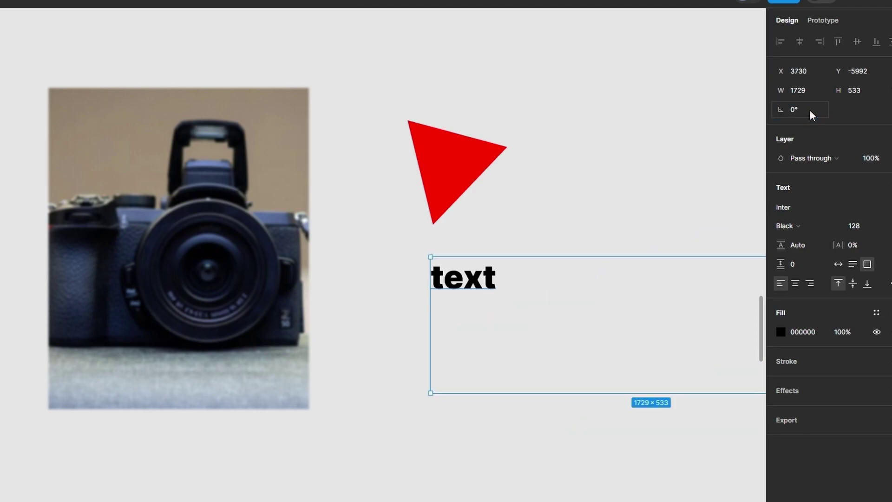
pyautogui.click(484, 151)
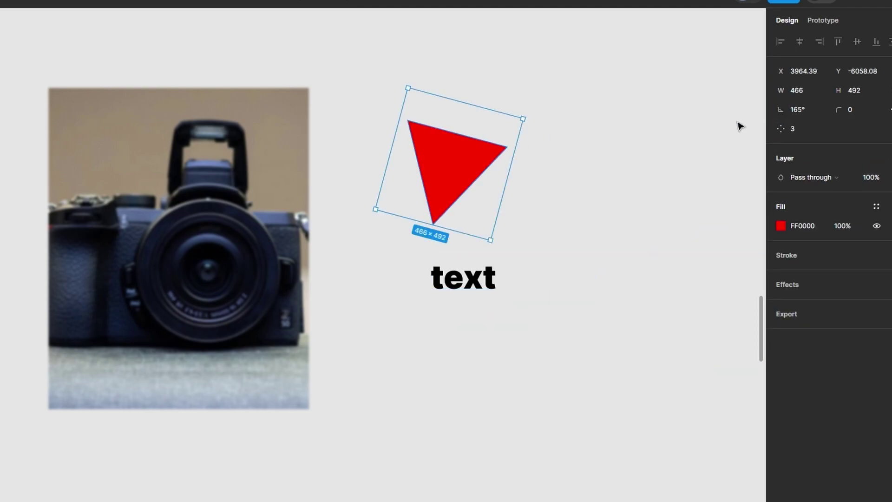
pyautogui.click(802, 111)
pyautogui.write('0')
pyautogui.press('Return')
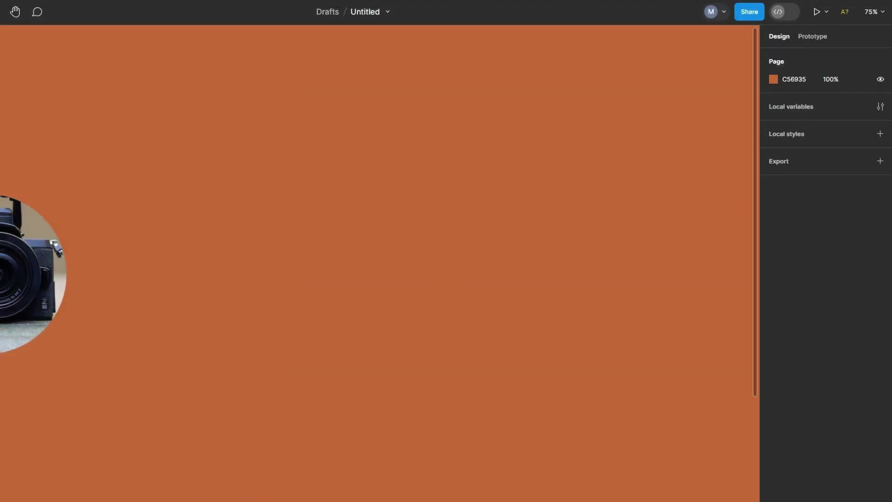
# - Draw a 557.27×557.27 triangle on the orange canvas with the Polygon tool
pyautogui.click(29, 13)
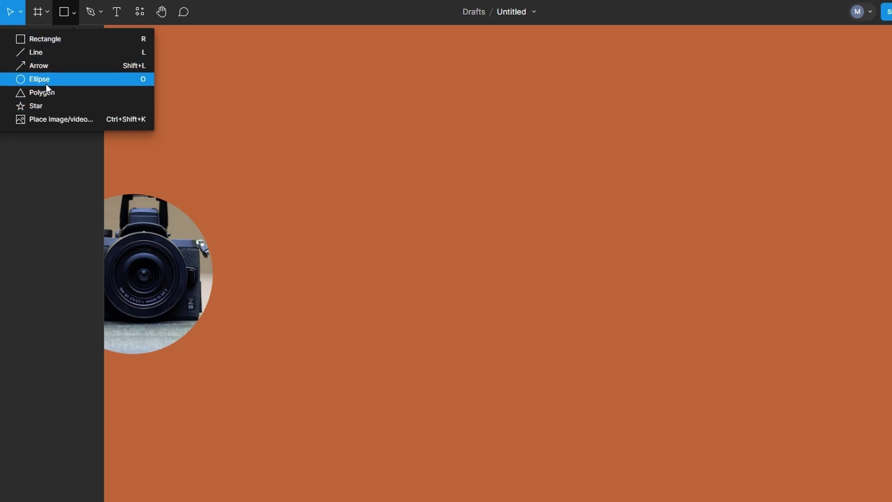
pyautogui.click(43, 92)
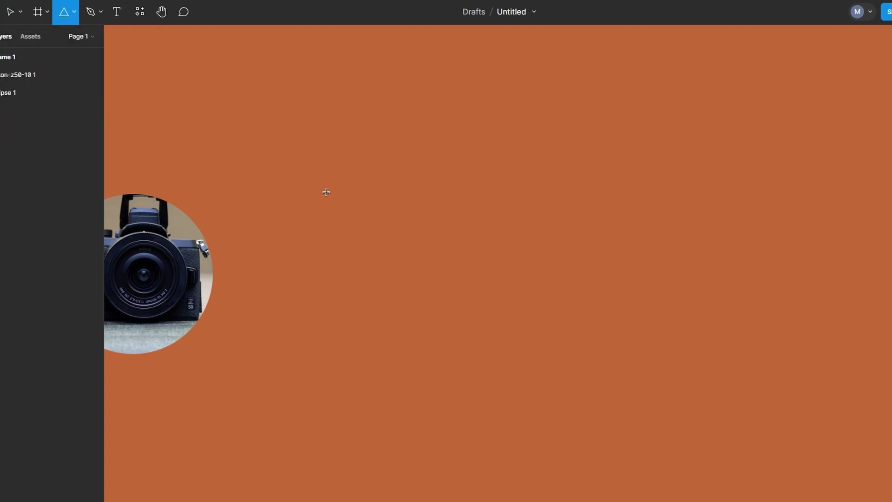
pyautogui.moveTo(370, 204); pyautogui.dragTo(557, 418)
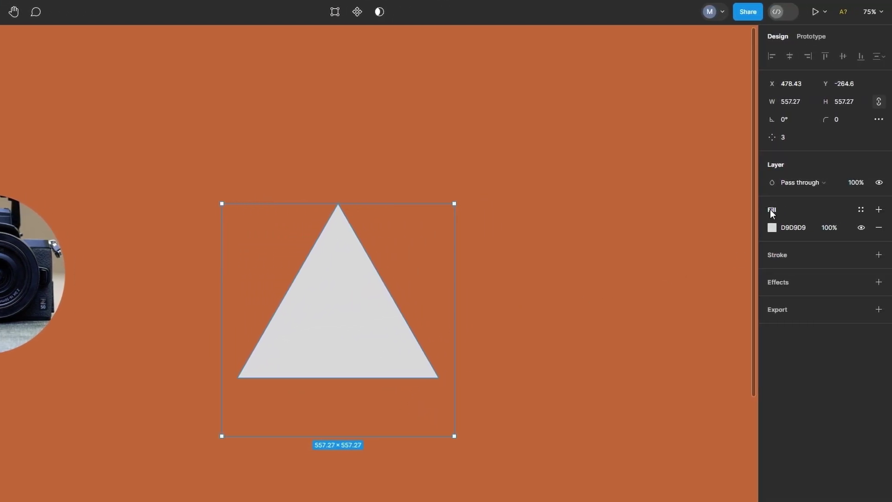
# - Set the triangle's fill to Image using the nikon-z50-10 picture
pyautogui.click(771, 228)
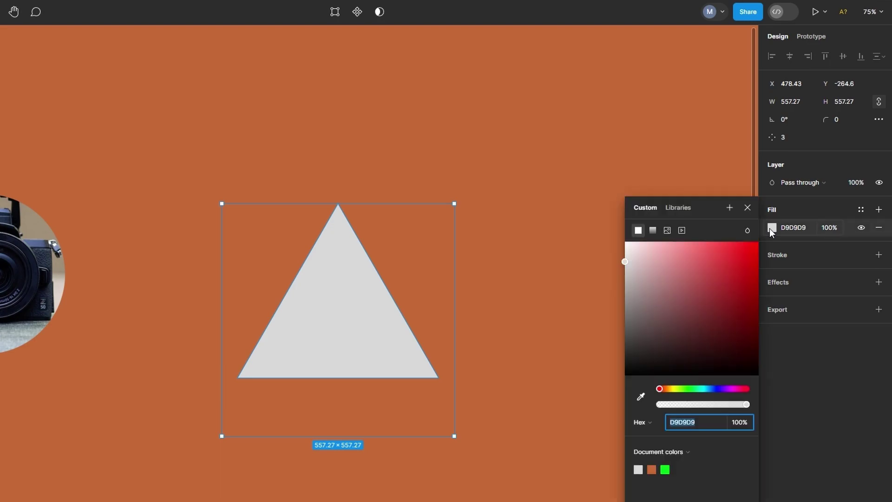
pyautogui.click(667, 230)
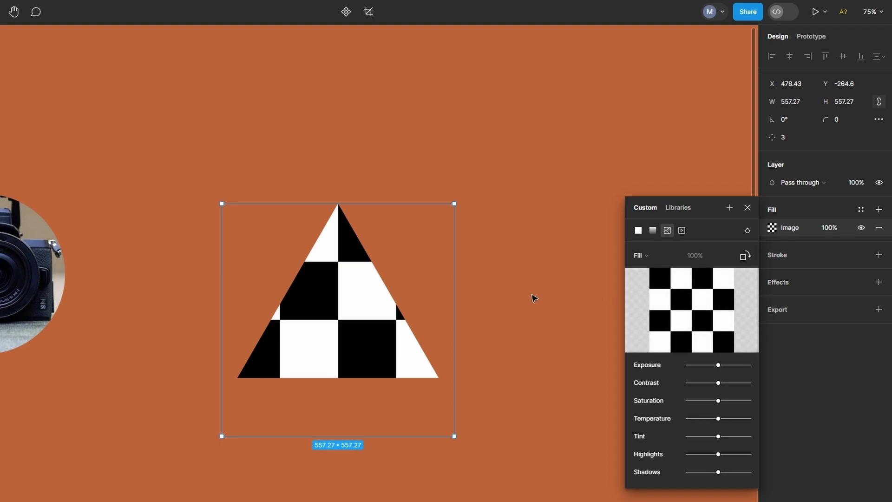
pyautogui.moveTo(678, 317)
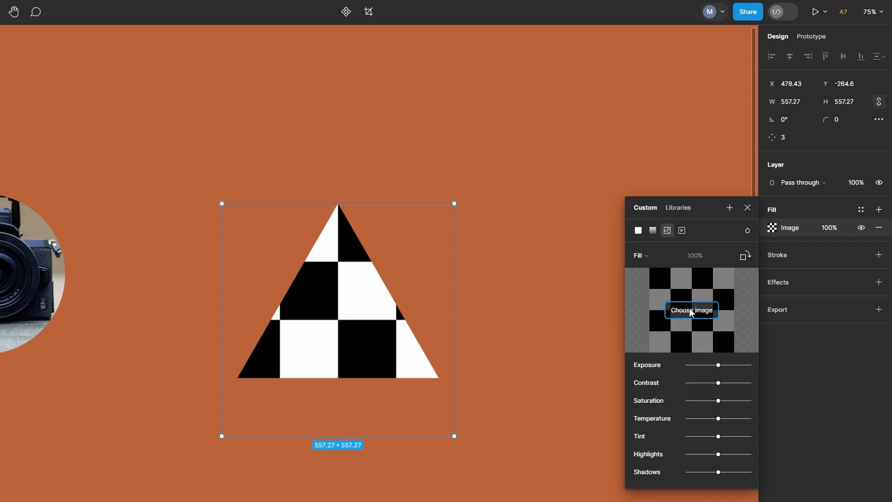
pyautogui.click(691, 310)
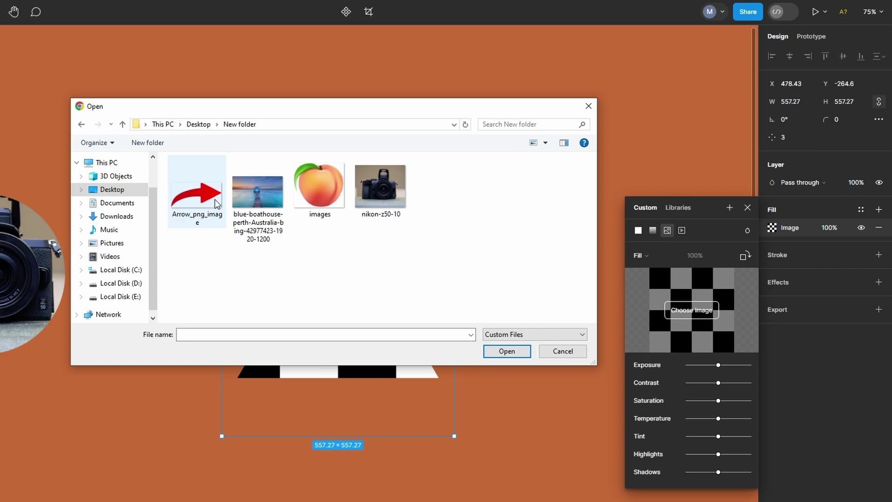
pyautogui.click(386, 188)
pyautogui.click(507, 352)
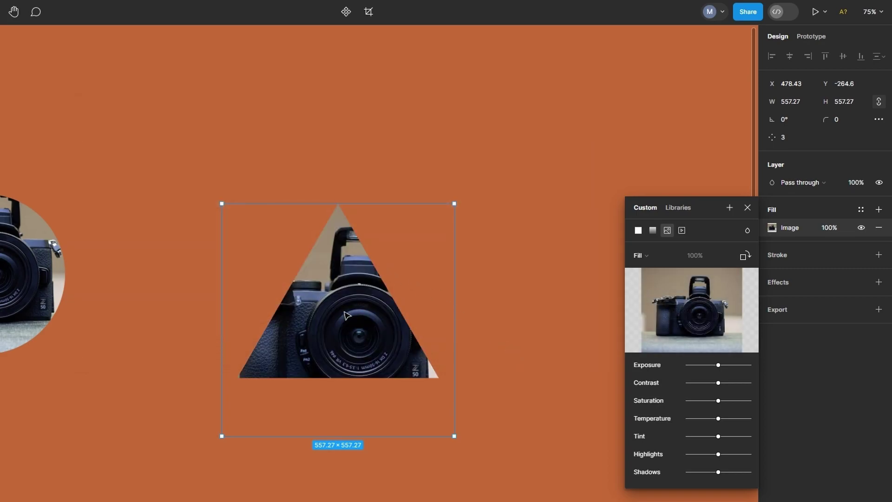
# - Try Crop on the triangle's photo, revert to Fill, move the triangle, then set Fit scaling
pyautogui.click(649, 256)
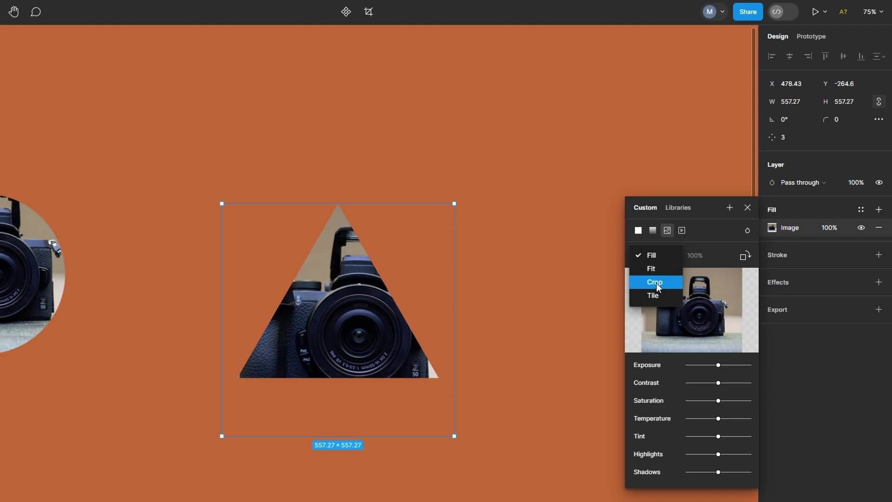
pyautogui.click(655, 282)
pyautogui.moveTo(456, 205)
pyautogui.mouseDown()
pyautogui.moveTo(501, 167)
pyautogui.moveTo(432, 223)
pyautogui.moveTo(391, 282)
pyautogui.moveTo(473, 212)
pyautogui.moveTo(452, 206)
pyautogui.mouseUp()
pyautogui.click(655, 255)
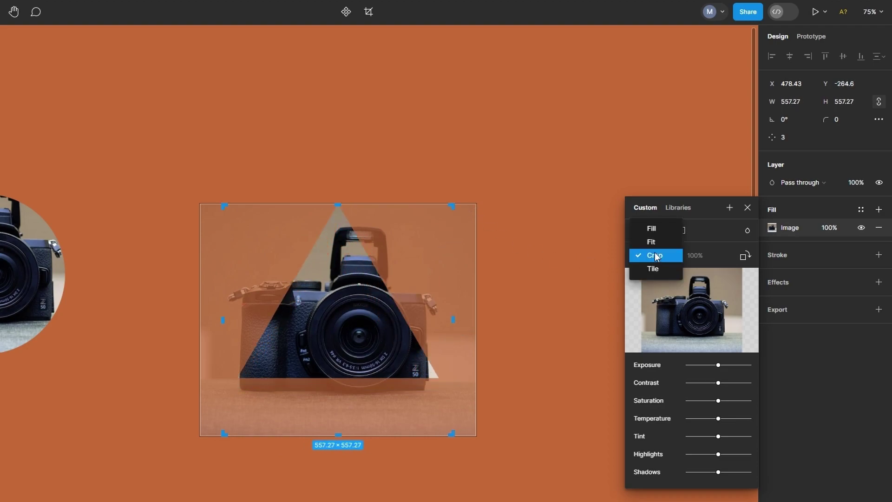
pyautogui.click(656, 234)
pyautogui.moveTo(354, 328)
pyautogui.mouseDown()
pyautogui.moveTo(345, 308)
pyautogui.moveTo(355, 311)
pyautogui.moveTo(349, 321)
pyautogui.mouseUp()
pyautogui.click(649, 255)
pyautogui.click(650, 269)
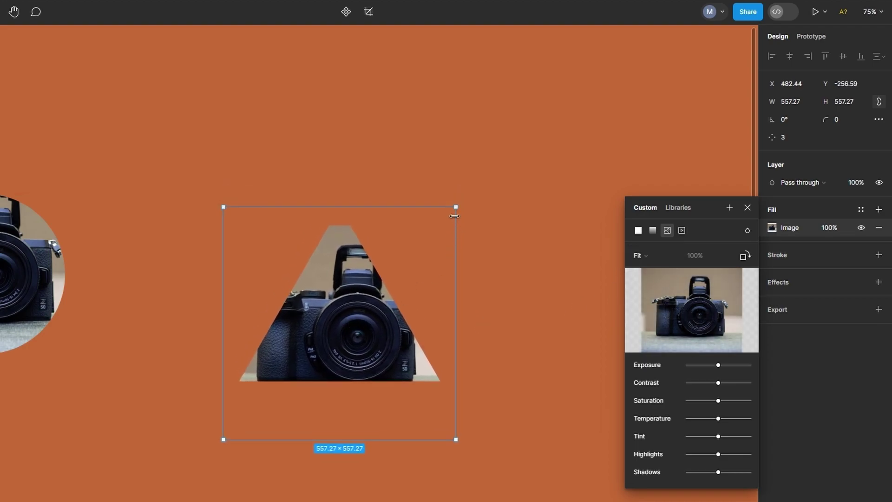
# - Enlarge the triangle and crop its photo, then undo back to 557.27×557.27
pyautogui.moveTo(456, 206); pyautogui.dragTo(471, 188)
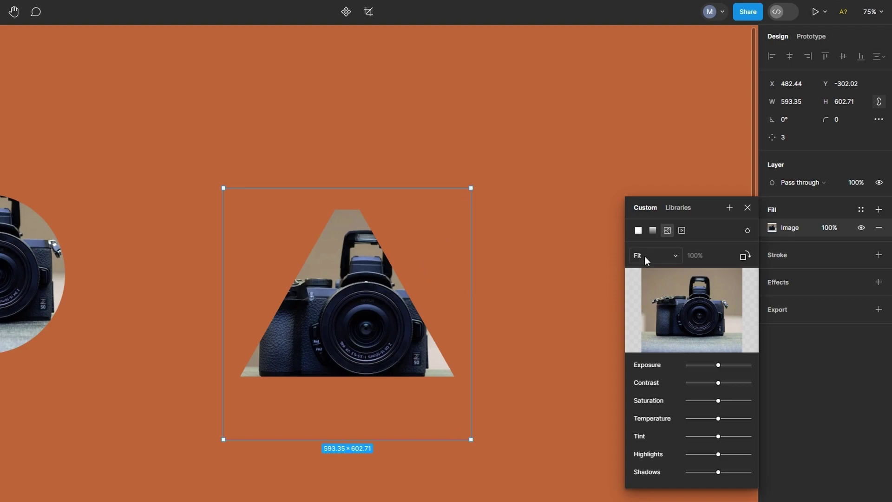
pyautogui.click(664, 255)
pyautogui.click(664, 267)
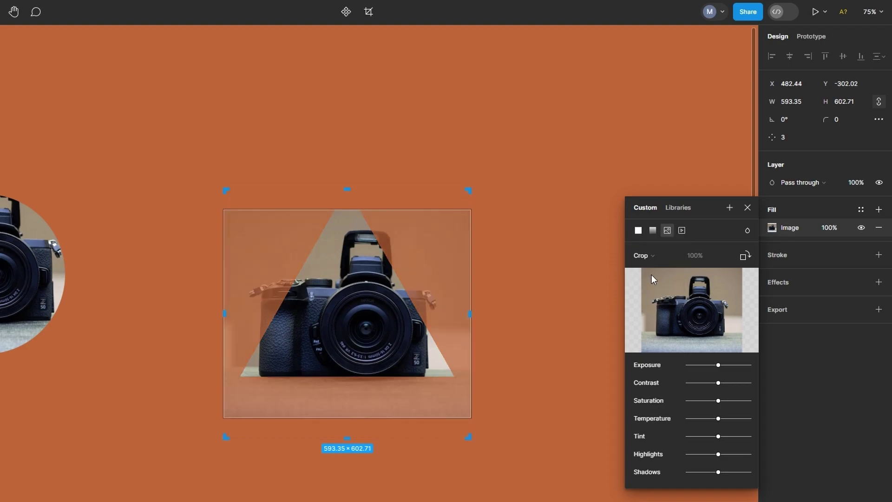
pyautogui.click(483, 221)
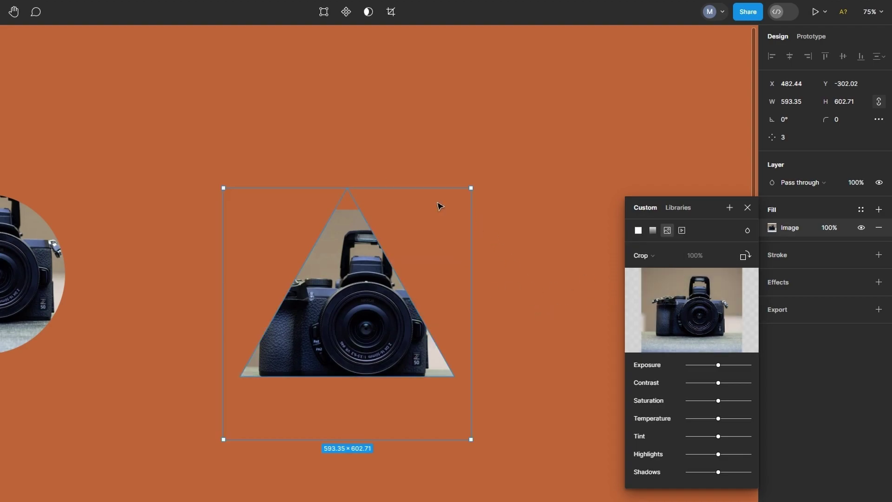
pyautogui.hotkey('ctrl', 'z')
pyautogui.hotkey('ctrl', 'z')
pyautogui.hotkey('ctrl', 'z')
pyautogui.hotkey('ctrl', 'z')
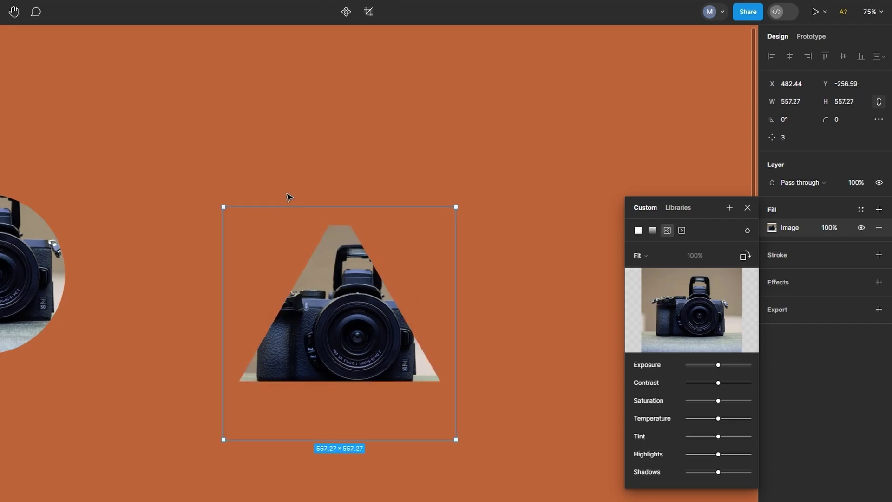
# - Import the Nikon camera photo from Explorer, shrink it, and place it right of the triangle
pyautogui.hotkey('alt', 'Tab')
pyautogui.moveTo(482, 223); pyautogui.dragTo(232, 78)
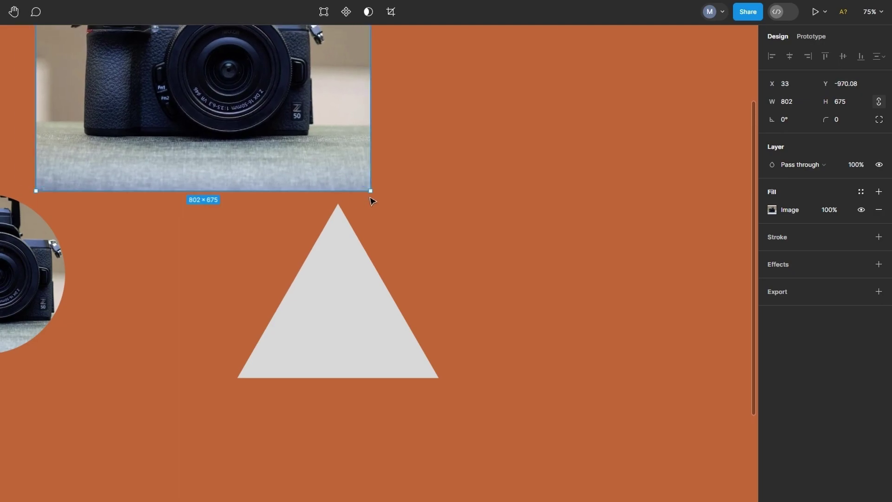
pyautogui.moveTo(370, 193); pyautogui.dragTo(240, 83)
pyautogui.moveTo(140, 51); pyautogui.dragTo(625, 365)
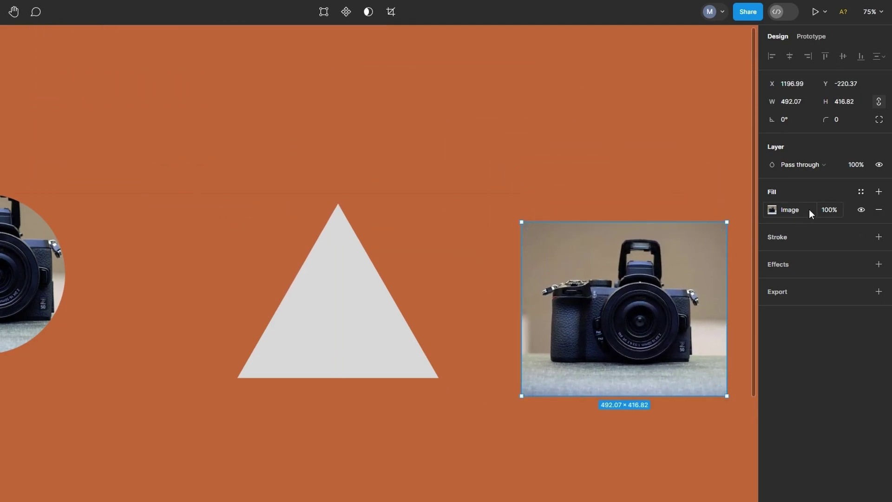
# - Paste the photo's image fill onto the grey triangle and move the triangle higher up
pyautogui.click(852, 208)
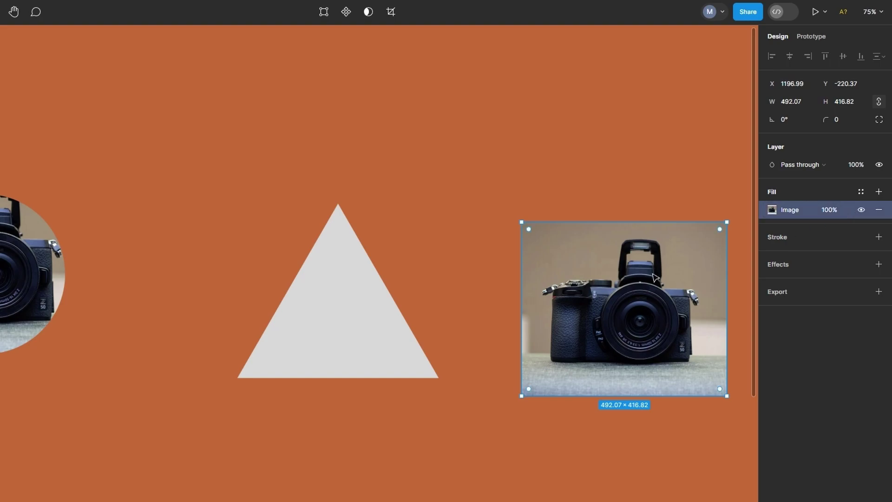
pyautogui.click(360, 291)
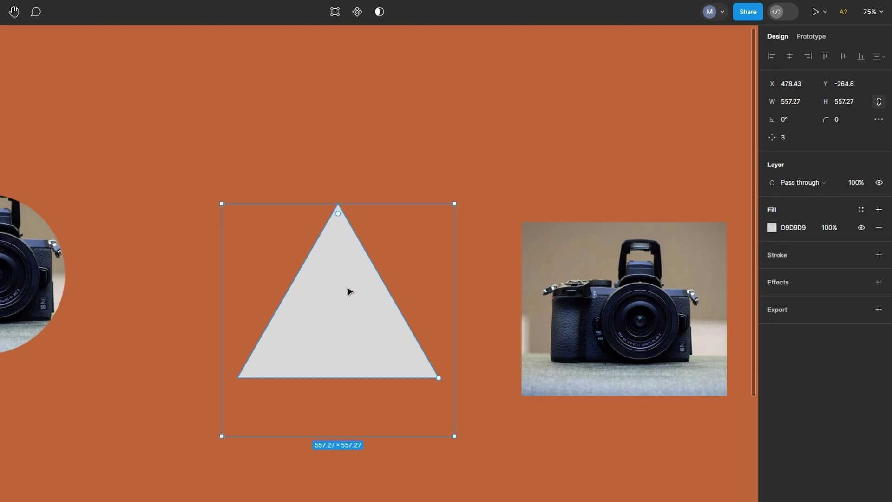
pyautogui.hotkey('ctrl', 'v')
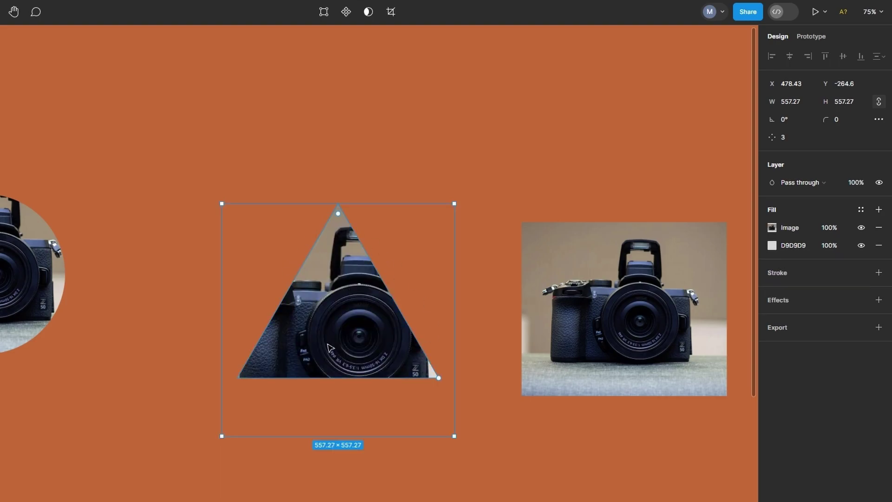
pyautogui.moveTo(341, 329); pyautogui.dragTo(325, 336)
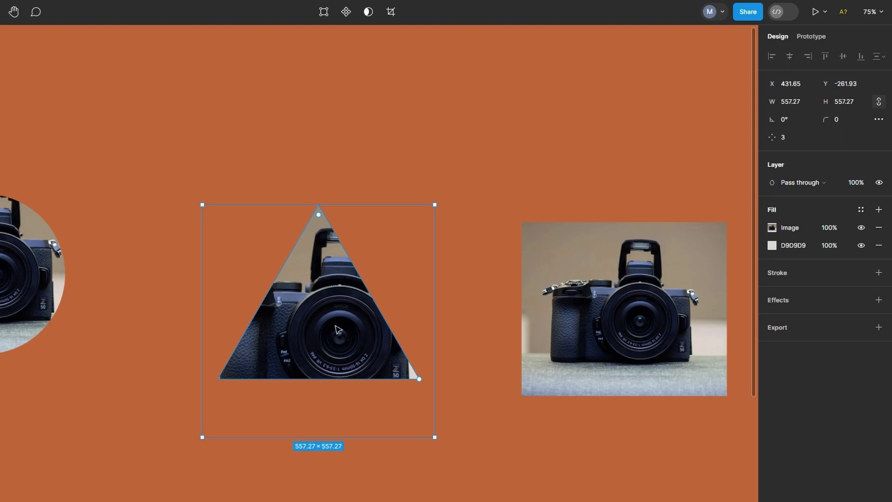
pyautogui.moveTo(333, 323); pyautogui.dragTo(305, 220)
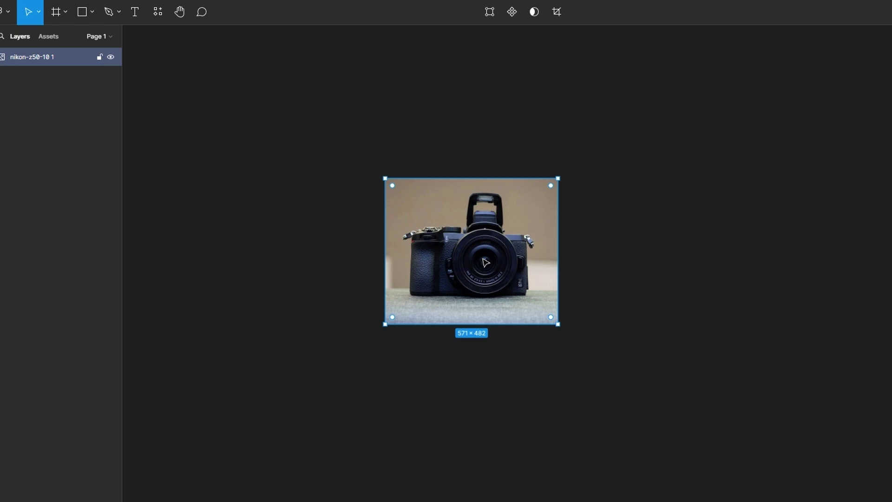
# - Draw a 588.11×588.11 grey circle, Ellipse 1, and place it left of the camera photo
pyautogui.click(92, 12)
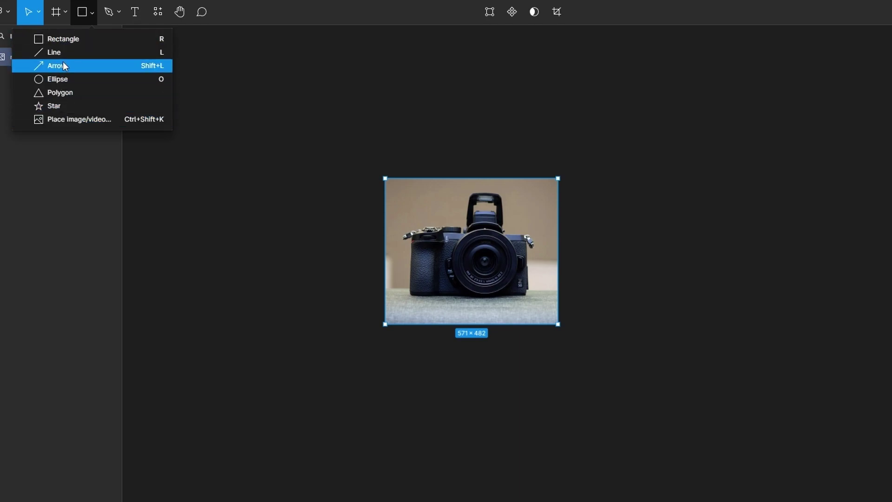
pyautogui.click(60, 79)
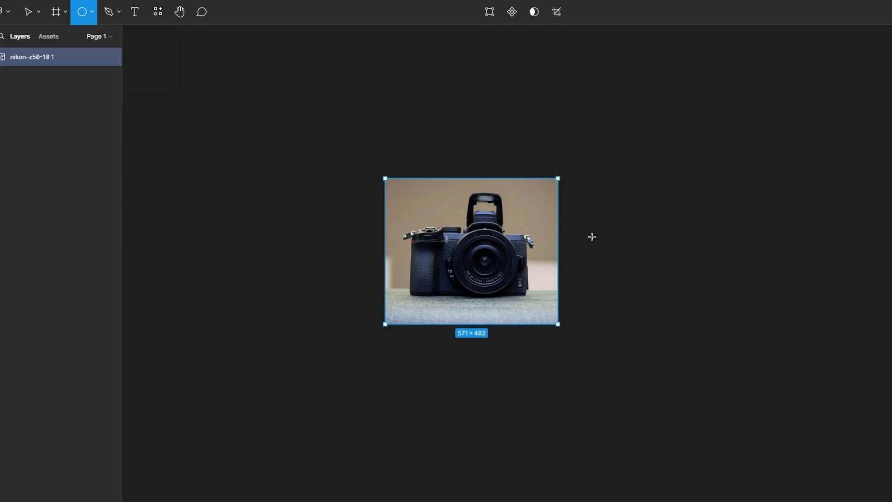
pyautogui.moveTo(595, 139)
pyautogui.mouseDown()
pyautogui.moveTo(787, 323)
pyautogui.moveTo(801, 347)
pyautogui.mouseUp()
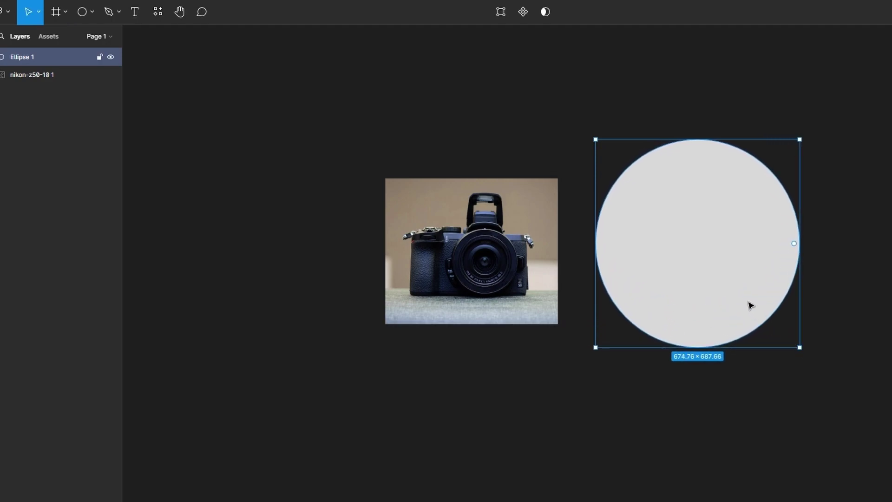
pyautogui.hotkey('ctrl', 'z')
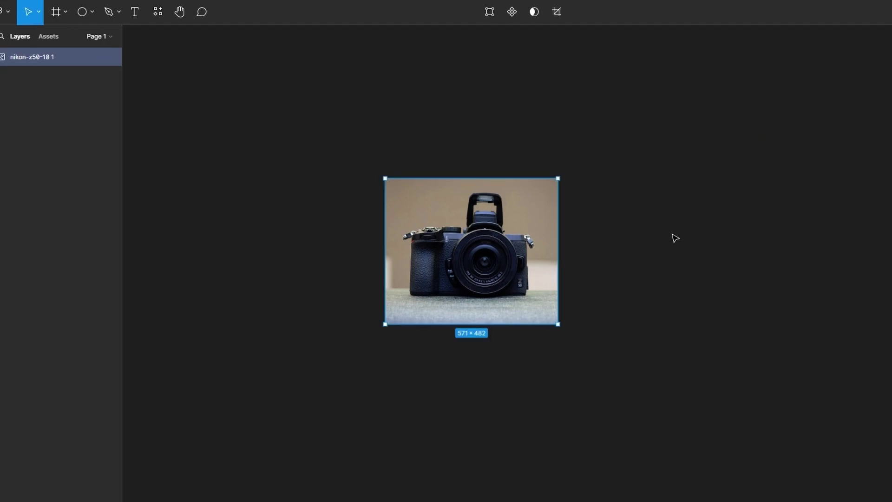
pyautogui.click(83, 12)
pyautogui.moveTo(223, 125); pyautogui.dragTo(328, 303)
pyautogui.moveTo(318, 234); pyautogui.dragTo(270, 226)
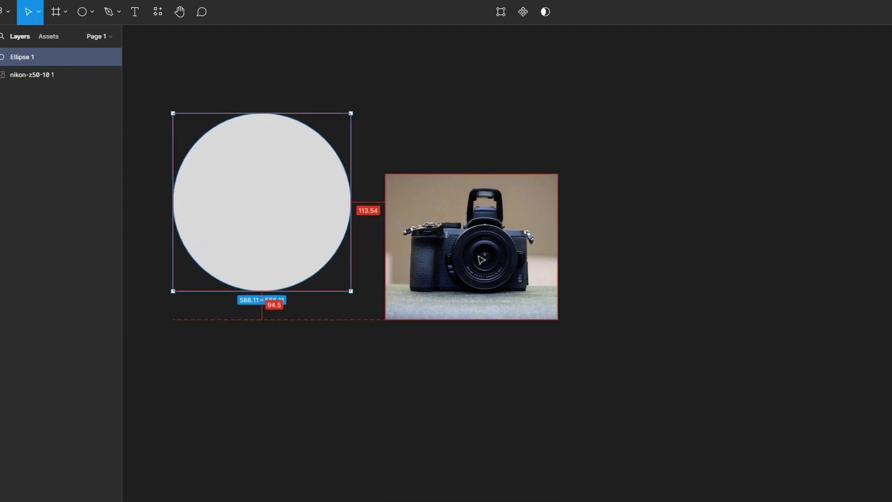
pyautogui.scroll(-1, 479, 261)
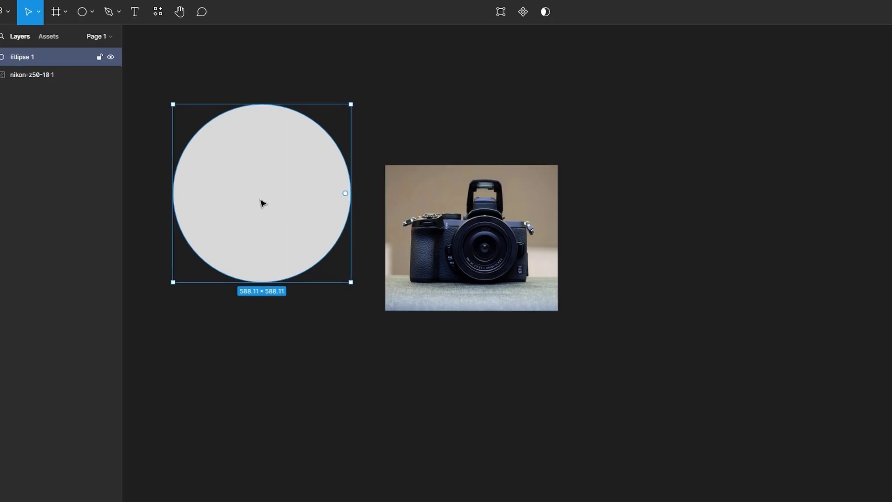
# - Move Ellipse 1 over the camera photo and use it as a mask that clips the photo into a circle
pyautogui.moveTo(263, 203); pyautogui.dragTo(467, 244)
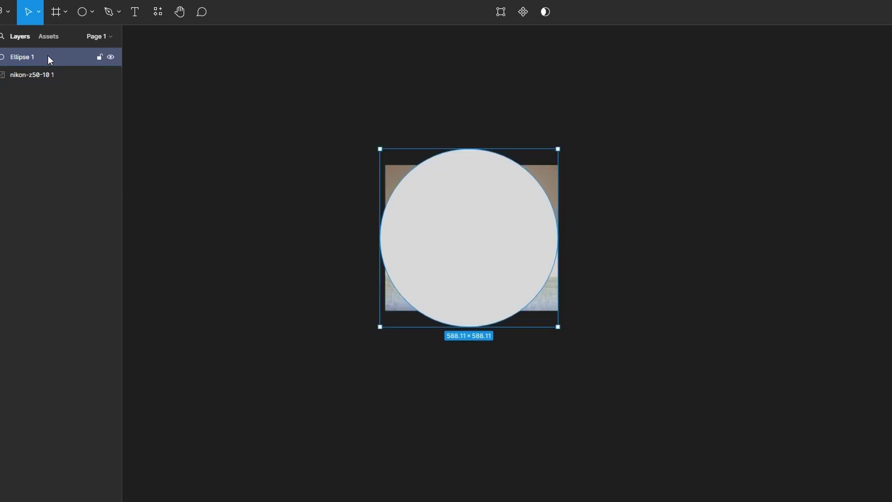
pyautogui.moveTo(49, 55); pyautogui.dragTo(38, 91)
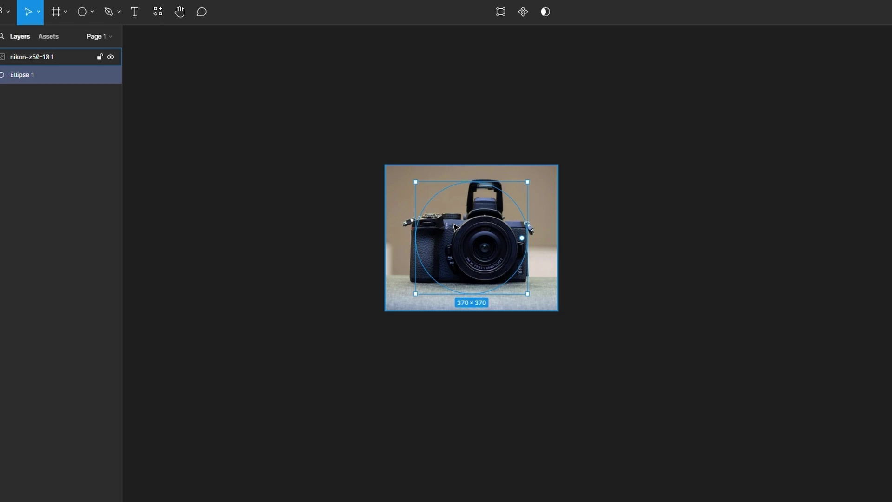
pyautogui.rightClick(455, 227)
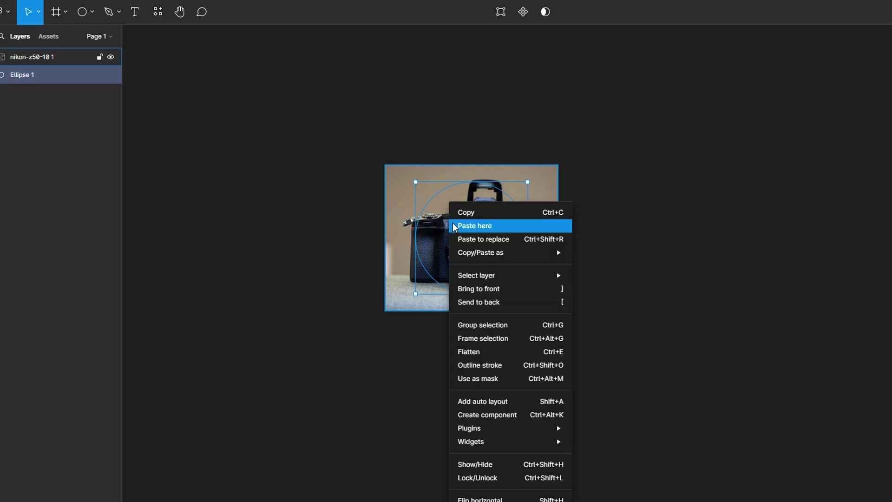
pyautogui.click(510, 383)
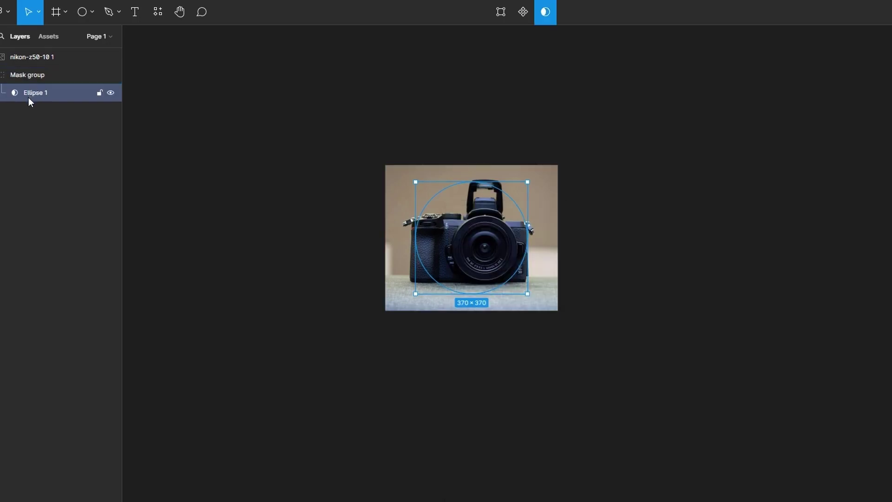
pyautogui.moveTo(29, 96); pyautogui.dragTo(32, 61)
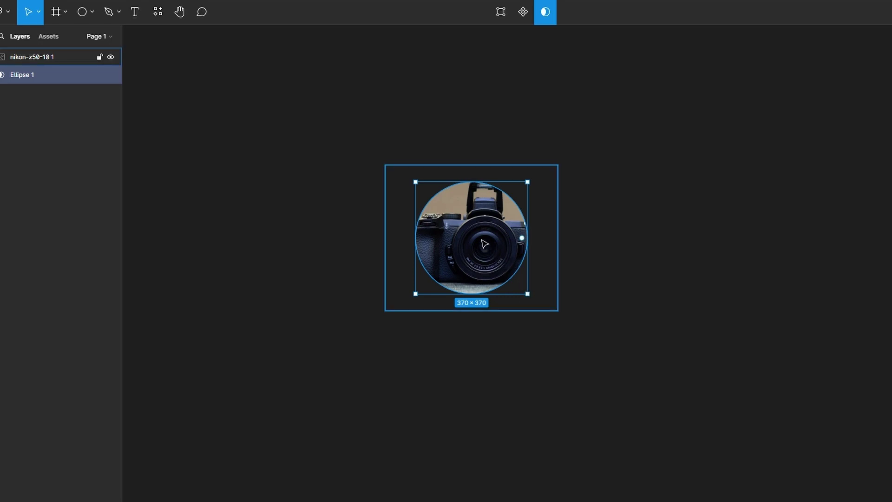
# - Shift the camera photo left and shrink it inside the circle mask
pyautogui.moveTo(484, 244)
pyautogui.mouseDown()
pyautogui.moveTo(492, 247)
pyautogui.moveTo(484, 254)
pyautogui.moveTo(478, 242)
pyautogui.moveTo(486, 243)
pyautogui.mouseUp()
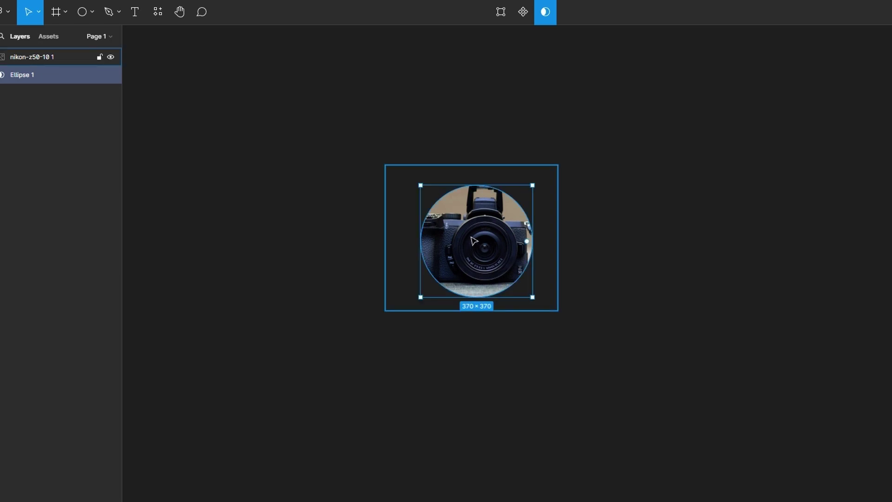
pyautogui.click(37, 62)
pyautogui.moveTo(475, 246)
pyautogui.mouseDown()
pyautogui.moveTo(450, 254)
pyautogui.moveTo(476, 255)
pyautogui.moveTo(480, 245)
pyautogui.mouseUp()
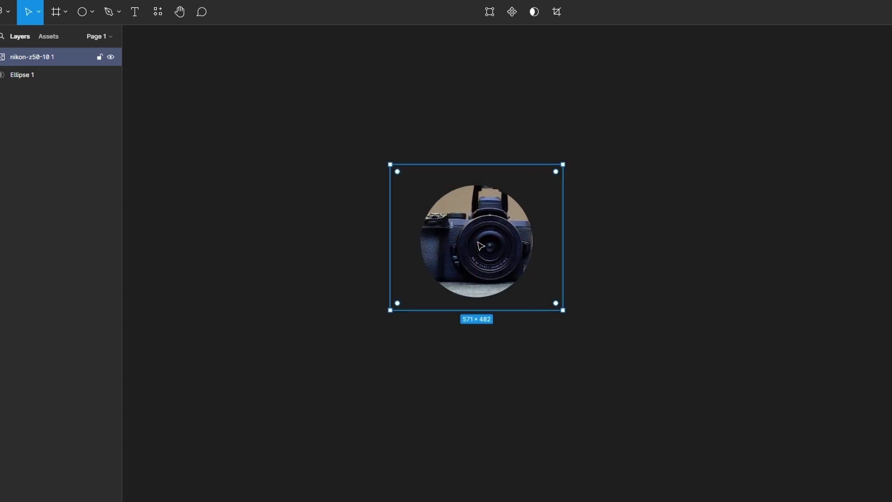
pyautogui.moveTo(389, 314)
pyautogui.mouseDown()
pyautogui.moveTo(380, 325)
pyautogui.moveTo(399, 306)
pyautogui.mouseUp()
# - Resize the circle mask and recentre it over the camera
pyautogui.click(57, 78)
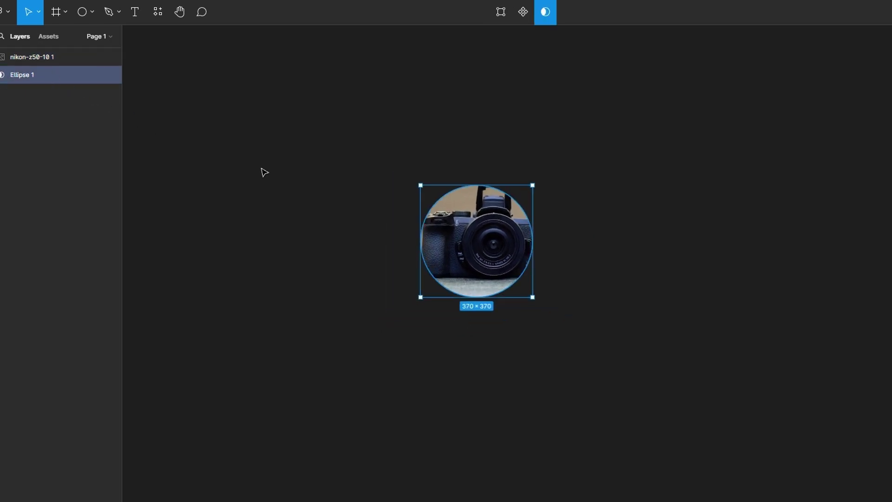
pyautogui.moveTo(479, 250); pyautogui.dragTo(490, 253)
pyautogui.moveTo(433, 294)
pyautogui.mouseDown()
pyautogui.moveTo(378, 351)
pyautogui.moveTo(428, 300)
pyautogui.mouseUp()
pyautogui.moveTo(494, 242)
pyautogui.mouseDown()
pyautogui.moveTo(483, 219)
pyautogui.moveTo(497, 215)
pyautogui.moveTo(509, 238)
pyautogui.moveTo(497, 248)
pyautogui.mouseUp()
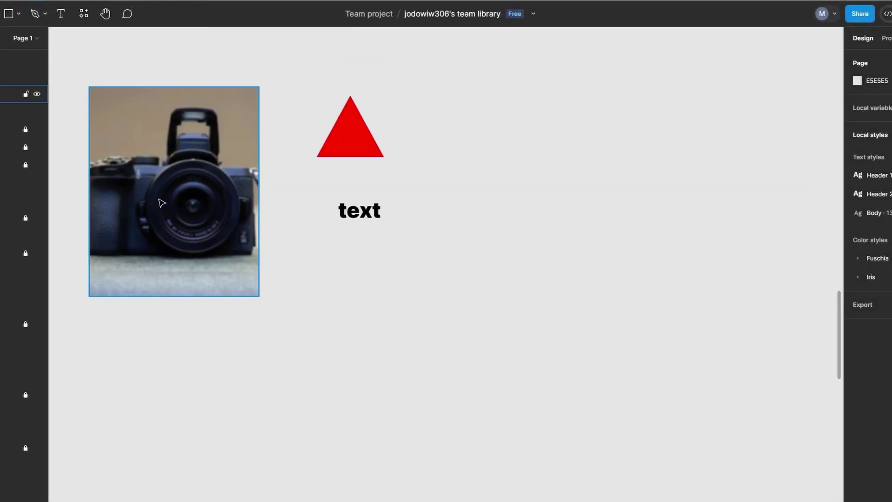
# - Search plugins for 'icon' and launch the Icons8 plugin
pyautogui.scroll(-3, 162, 203)
pyautogui.scroll(2, 80, 200)
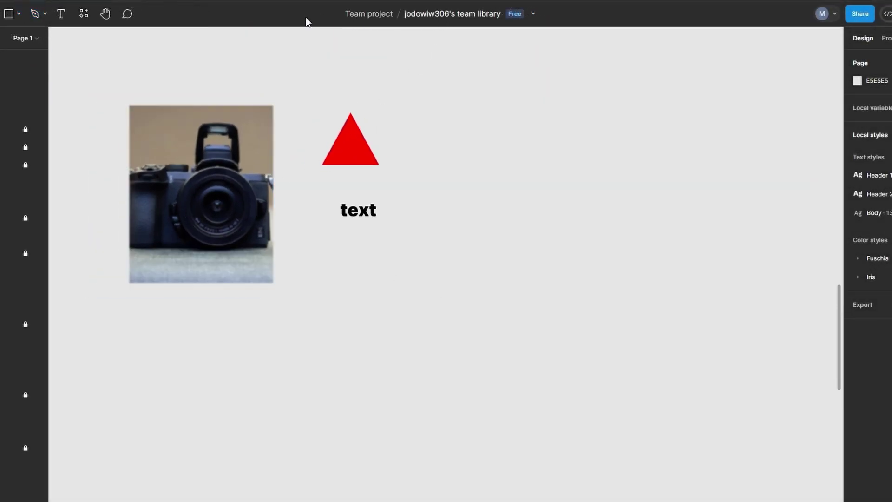
pyautogui.click(77, 12)
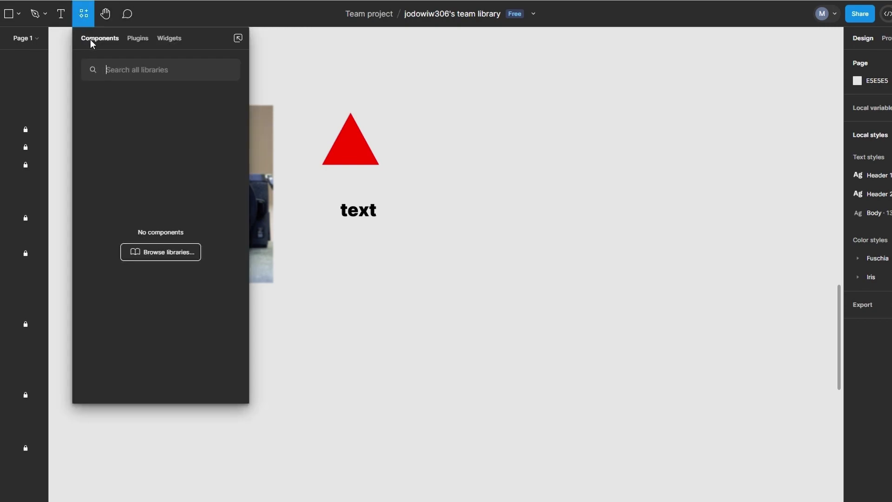
pyautogui.click(137, 39)
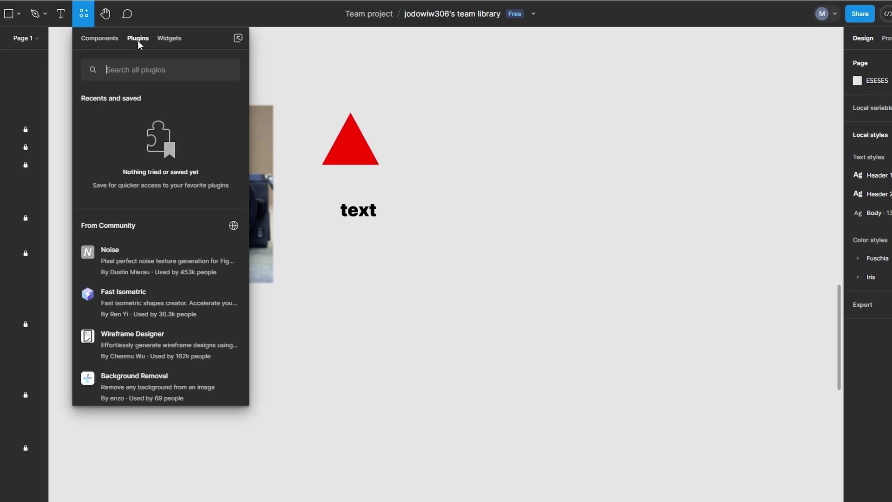
pyautogui.write('icon')
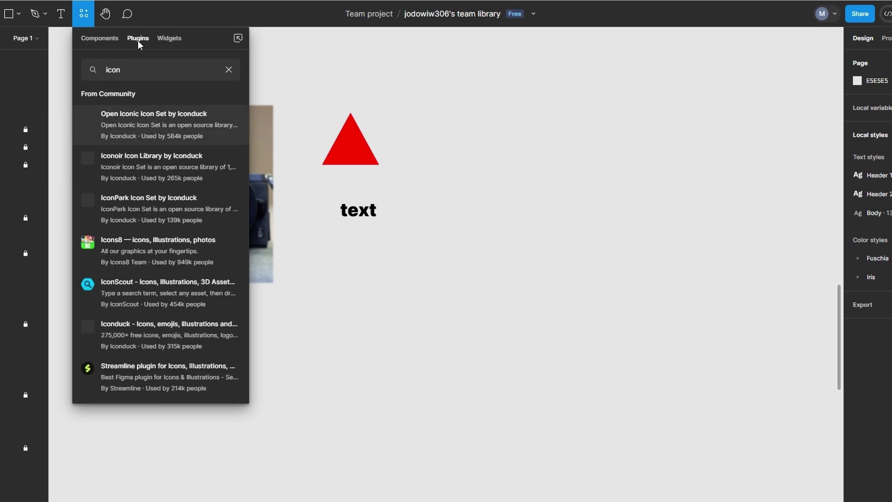
pyautogui.click(108, 248)
pyautogui.click(151, 185)
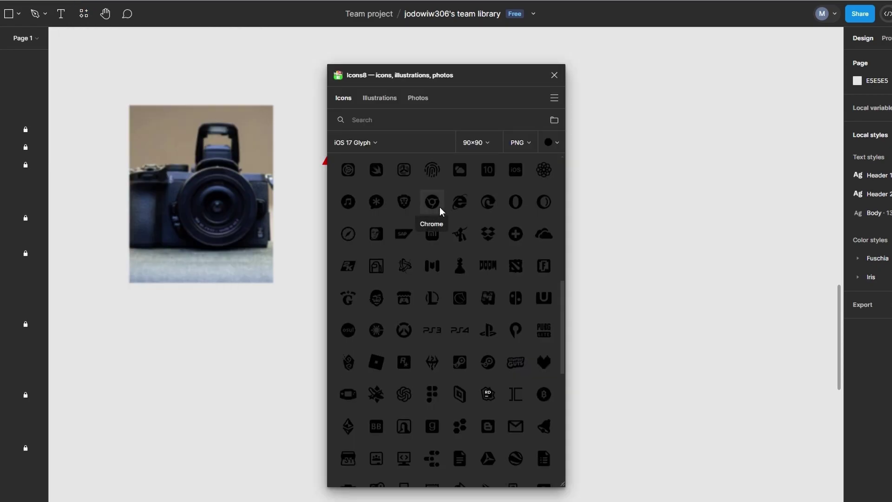
# - Keep PNG format, insert the Instagram Circle icon onto the canvas, and close Icons8
pyautogui.scroll(-1, 440, 207)
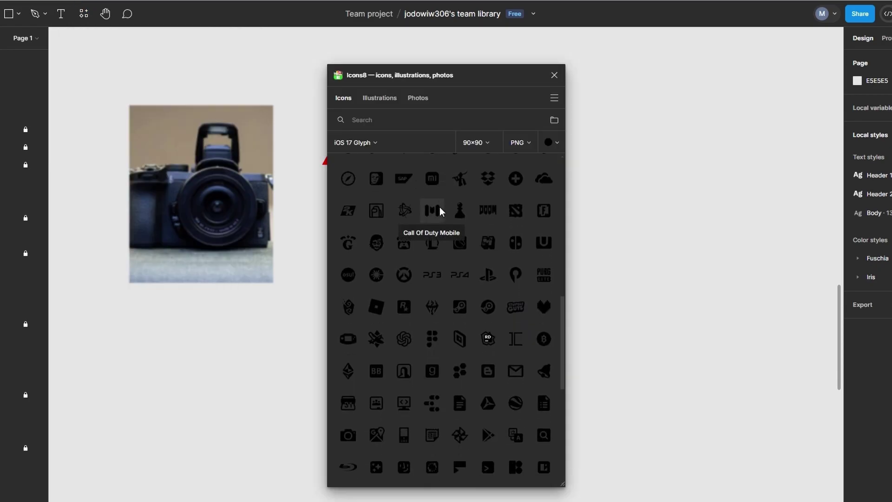
pyautogui.scroll(-5, 440, 207)
pyautogui.click(518, 142)
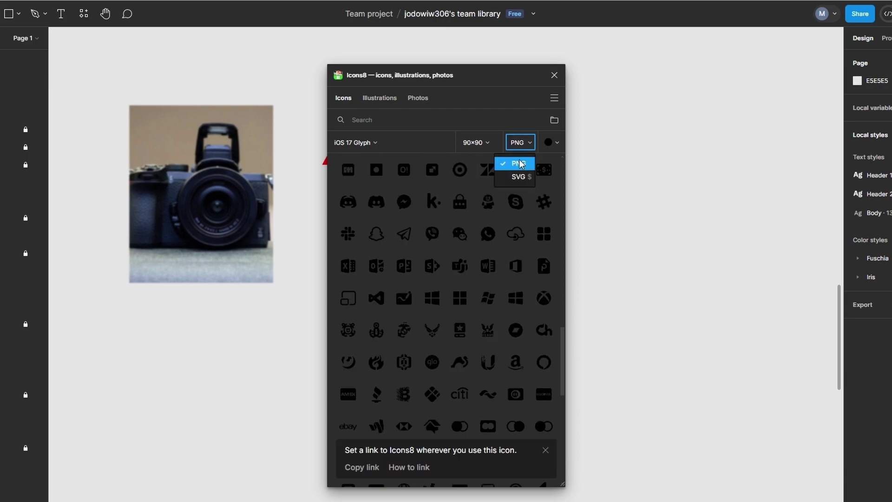
pyautogui.click(517, 163)
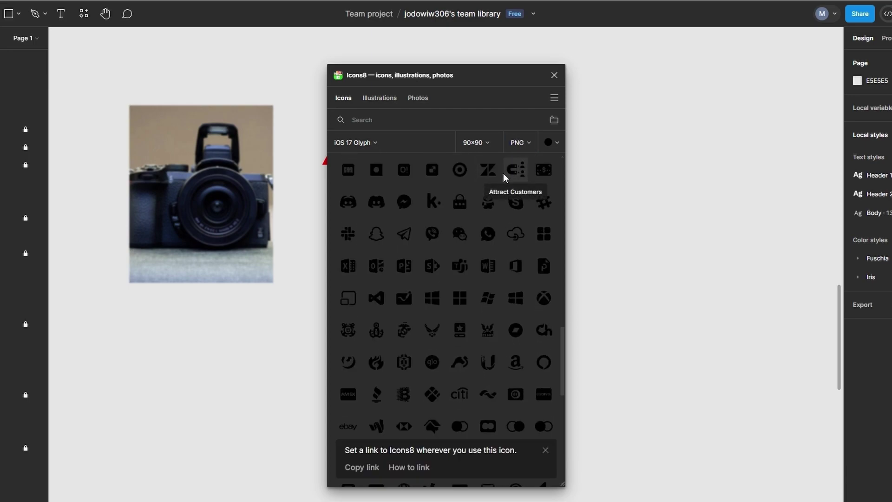
pyautogui.scroll(-5, 470, 211)
pyautogui.scroll(-4, 470, 210)
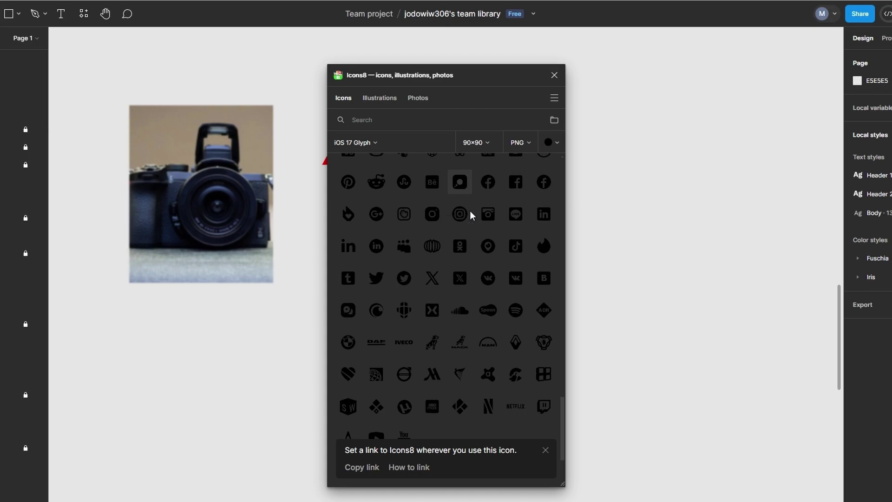
pyautogui.click(460, 214)
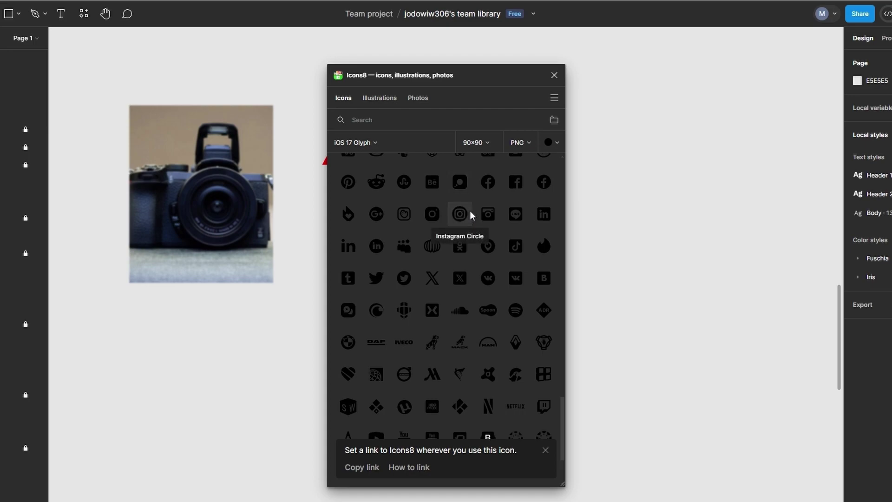
pyautogui.click(555, 75)
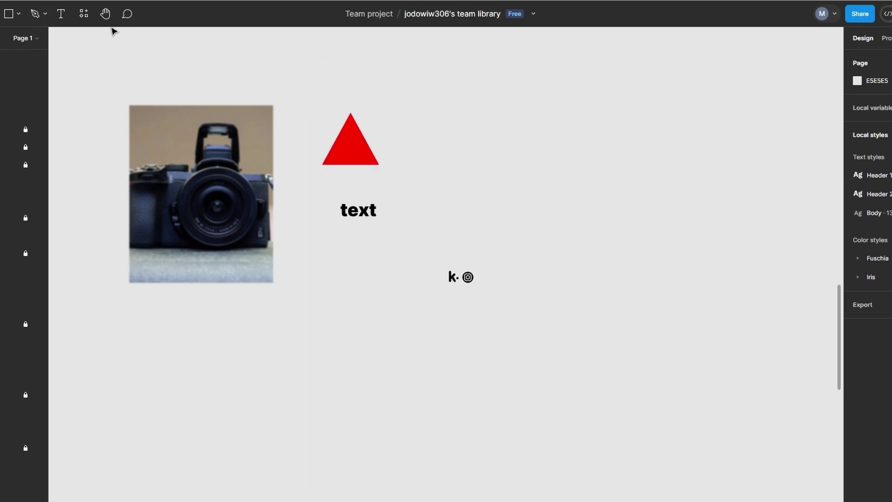
# - Search plugins for 'iconf' and launch the Iconify plugin
pyautogui.click(84, 13)
pyautogui.click(124, 68)
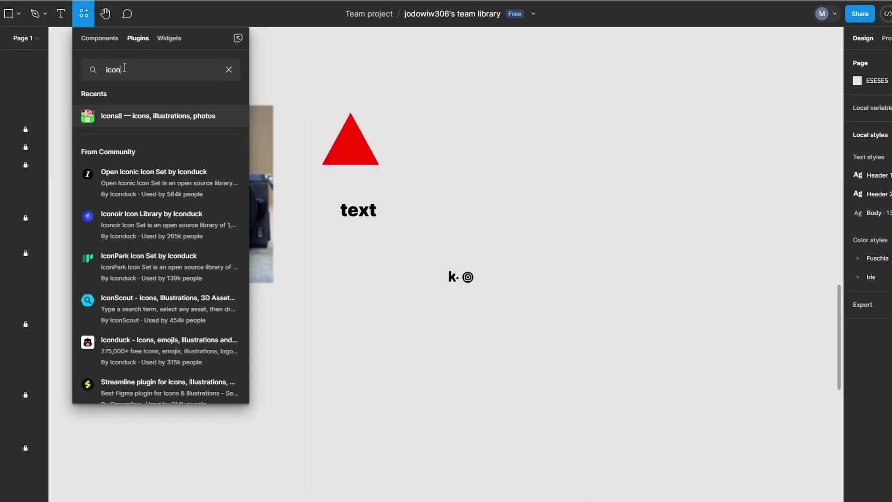
pyautogui.write('f')
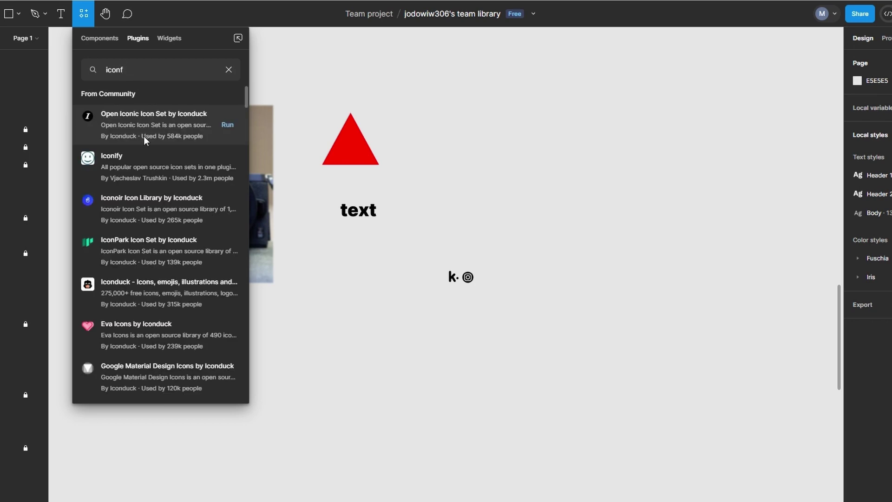
pyautogui.click(159, 166)
pyautogui.click(141, 189)
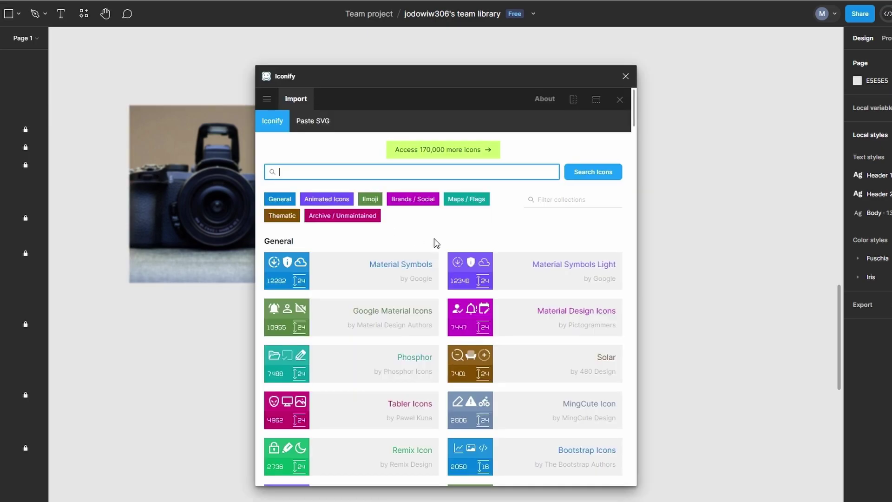
# - Import the Phosphor ph:airplay-fill icon at 256×256 and close Iconify
pyautogui.scroll(-2, 434, 238)
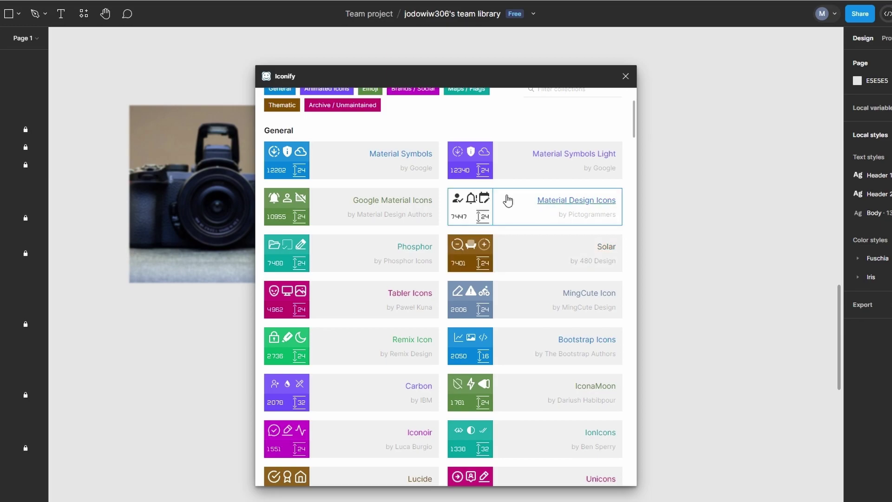
pyautogui.click(410, 249)
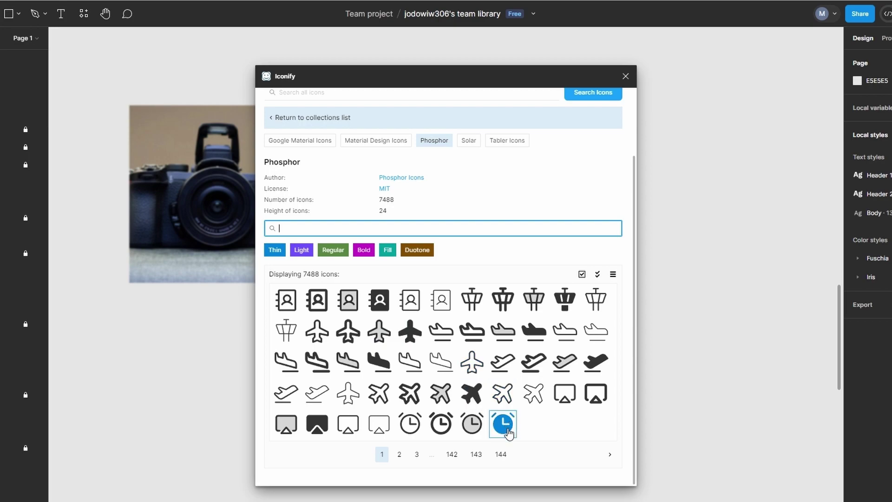
pyautogui.click(327, 428)
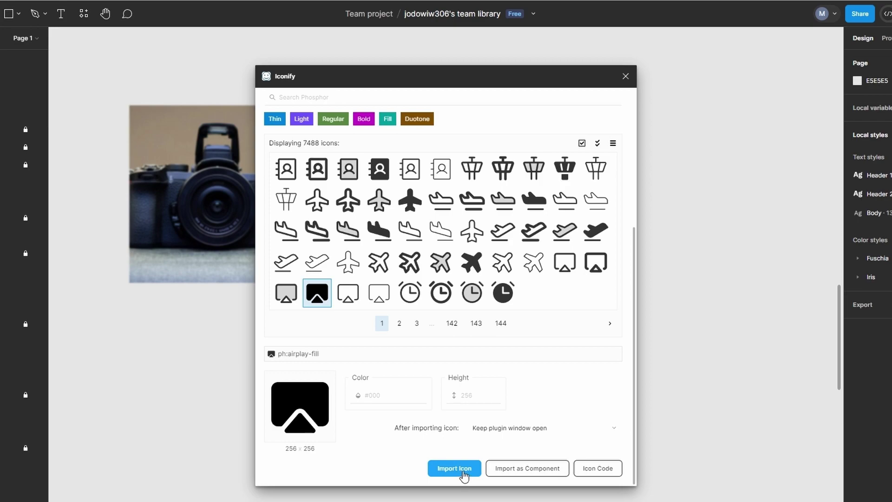
pyautogui.click(464, 470)
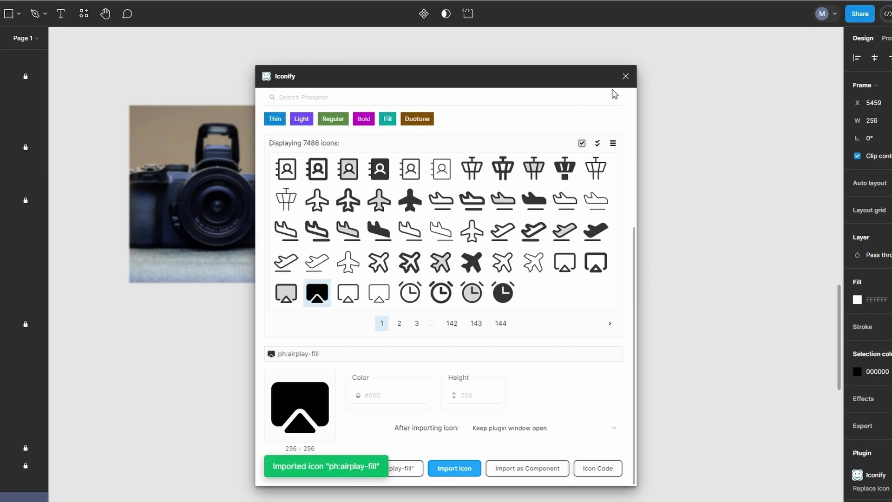
pyautogui.click(624, 78)
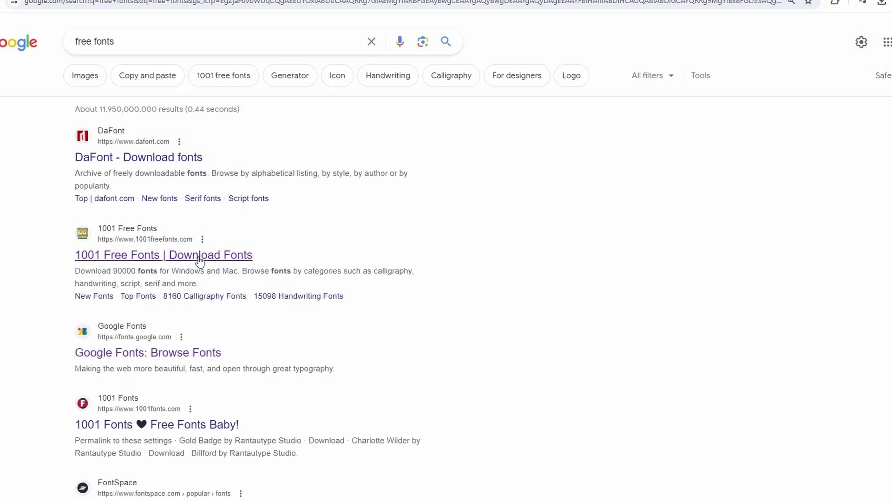
# - Download the Christmas Rainbow font from 1001 Free Fonts as christmas-rainbow.zip
pyautogui.click(200, 256)
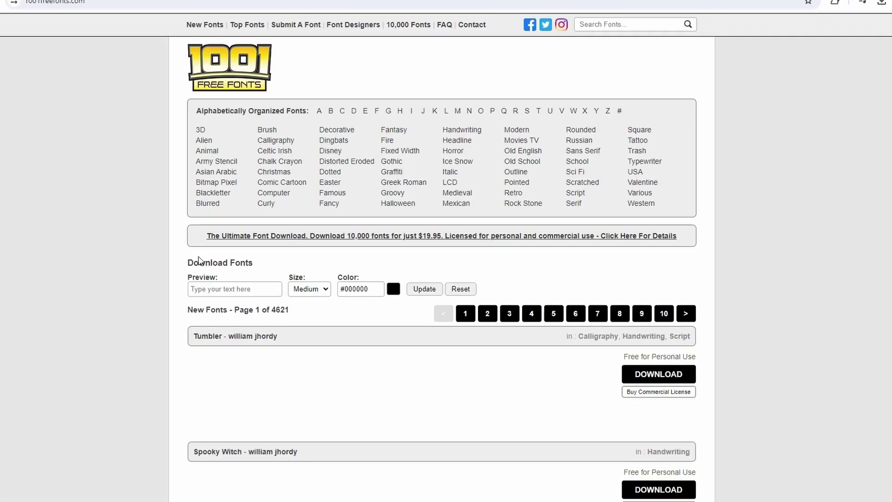
pyautogui.scroll(-8, 339, 245)
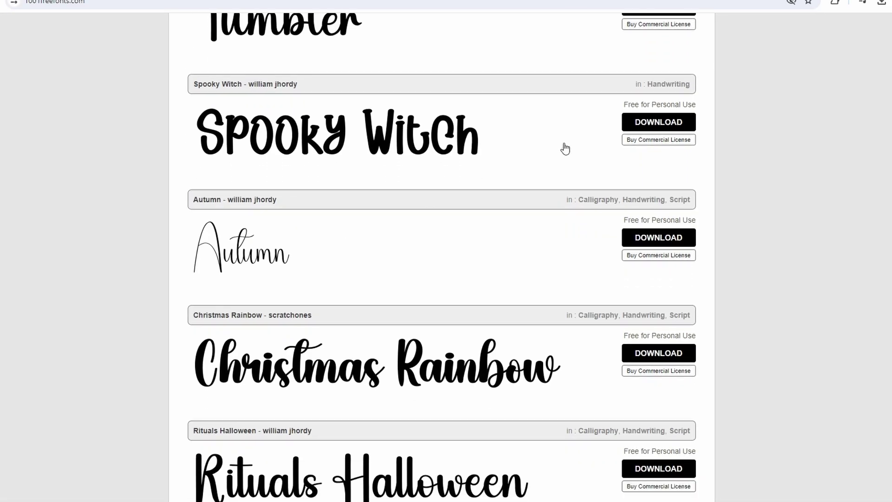
pyautogui.scroll(-1, 576, 157)
pyautogui.scroll(-2, 578, 157)
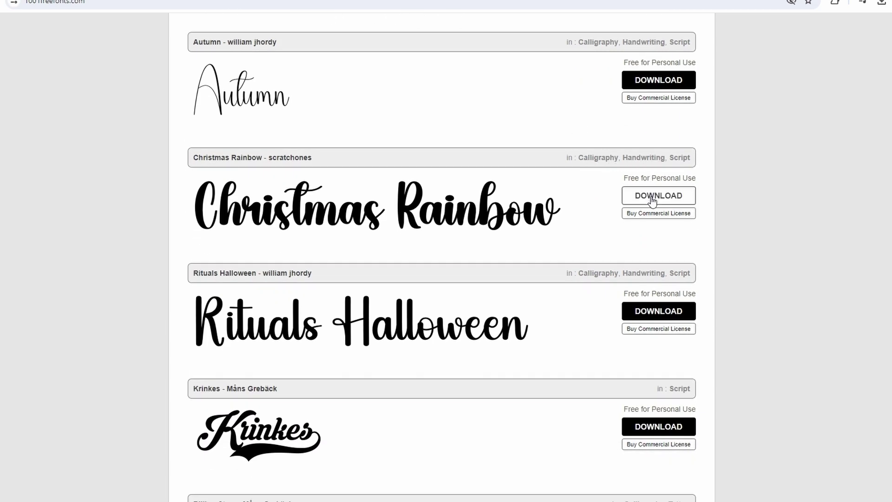
pyautogui.click(652, 199)
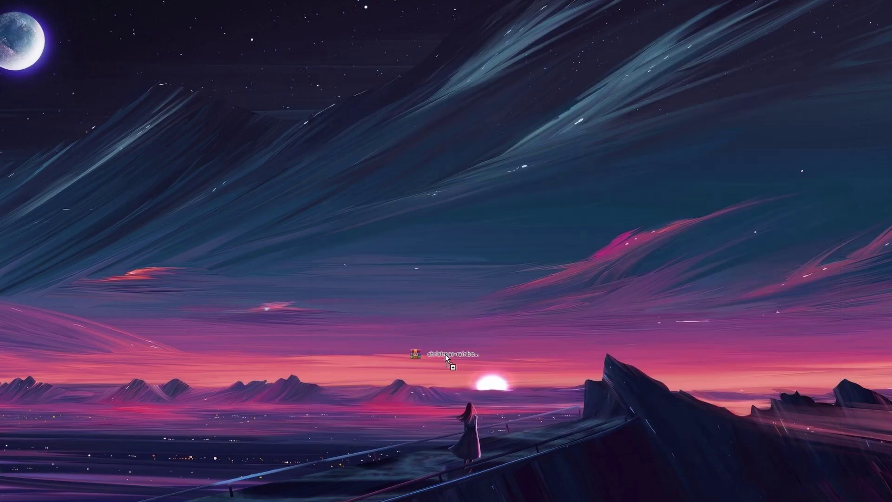
# - Open christmas-rainbow.zip in WinRAR, install the Christmas Rainbow font, and close its preview
pyautogui.click(446, 356)
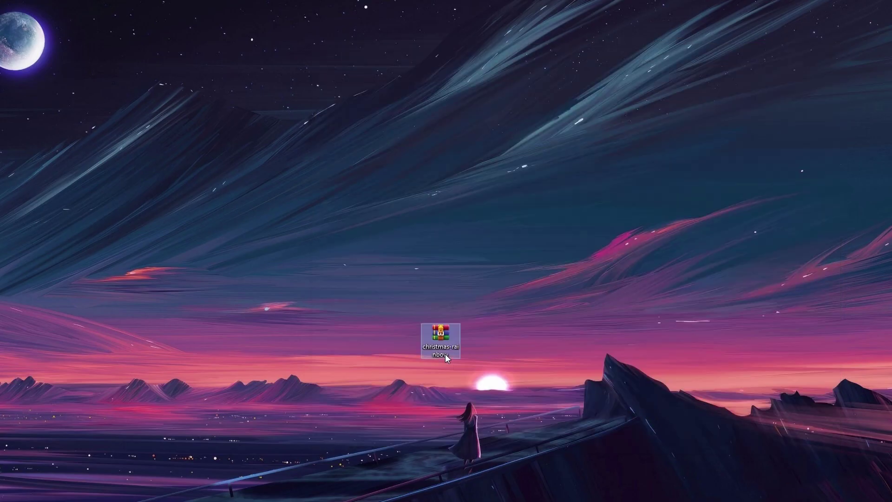
pyautogui.doubleClick(445, 330)
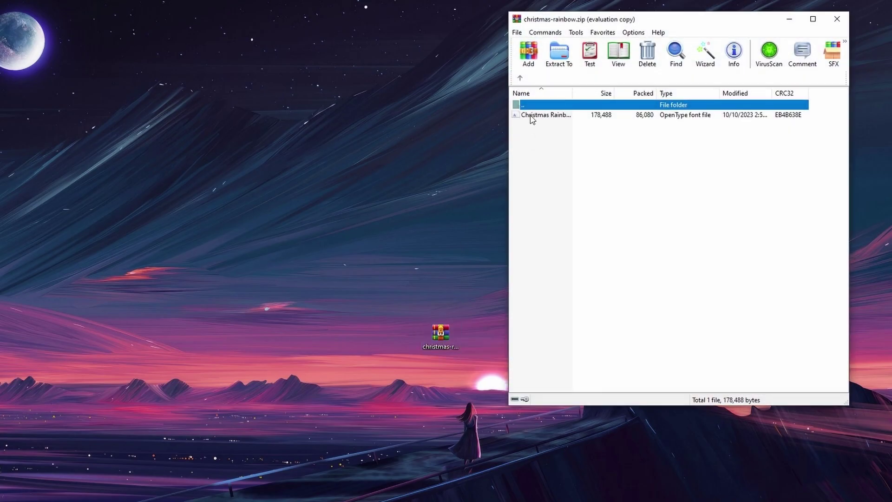
pyautogui.doubleClick(533, 117)
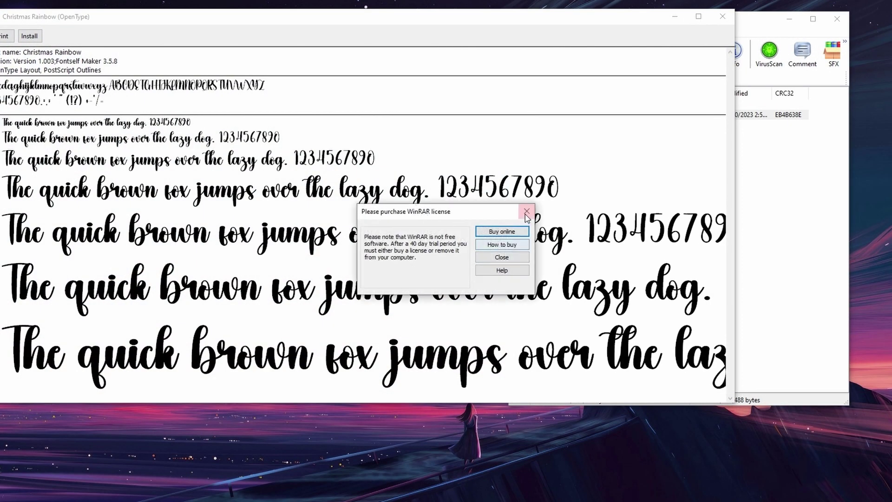
pyautogui.click(526, 212)
pyautogui.click(29, 36)
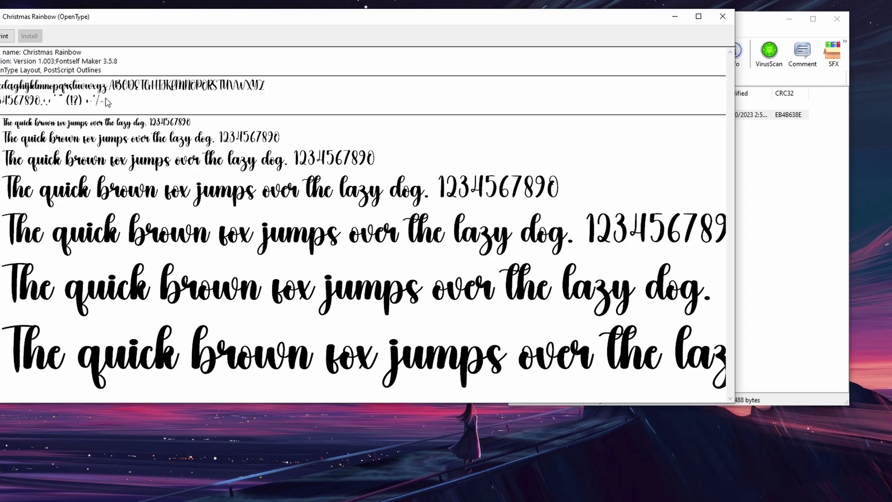
pyautogui.click(722, 17)
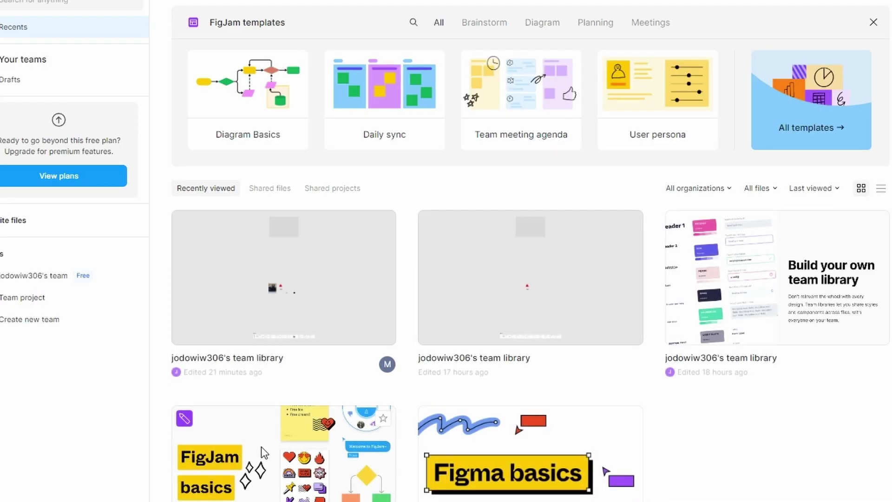
# - Search the text layer's fonts for 'chr' and apply Christmas Rainbow
pyautogui.scroll(-1, 261, 447)
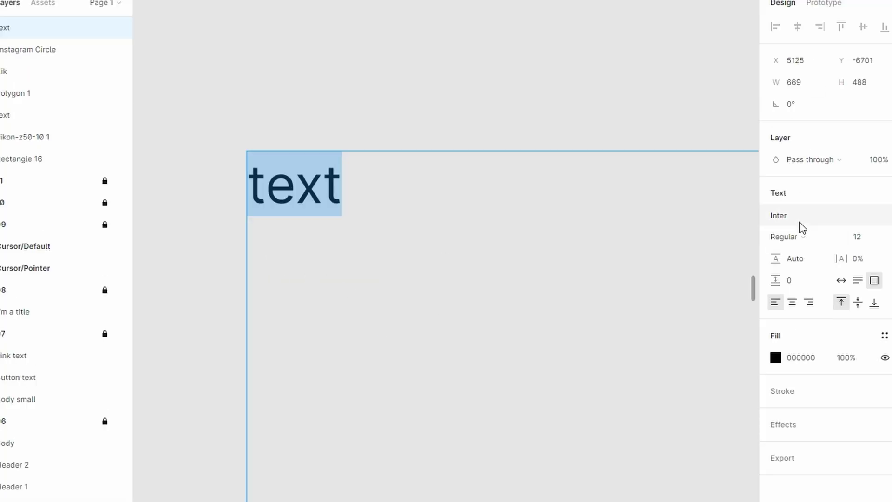
pyautogui.click(800, 220)
pyautogui.write('chr')
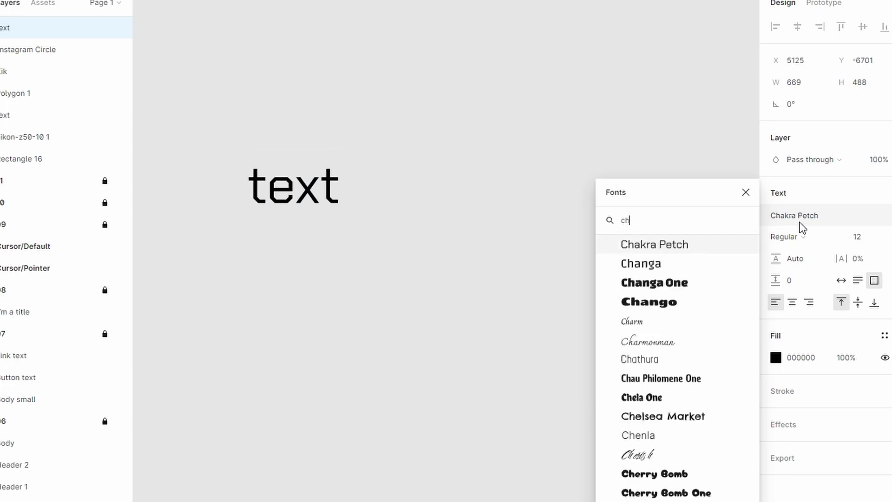
pyautogui.click(676, 246)
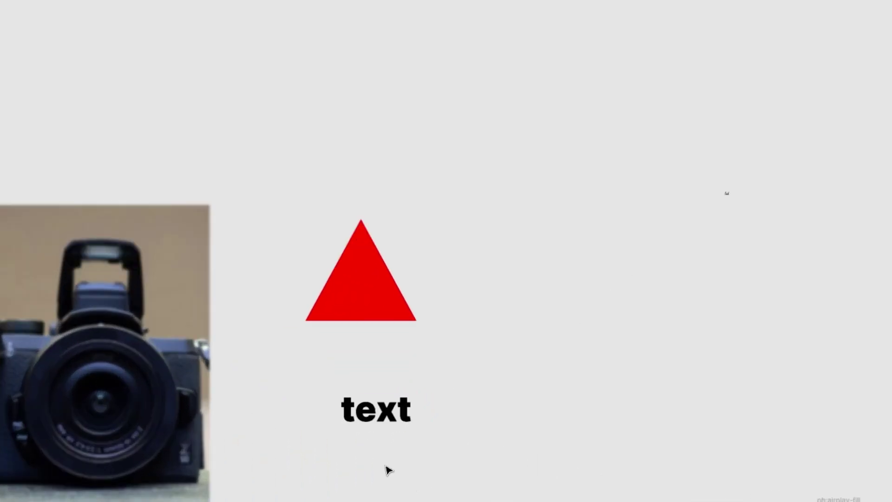
# - Set the word 'text' to the Christmas Rainbow font via a 'chr' font search
pyautogui.click(381, 408)
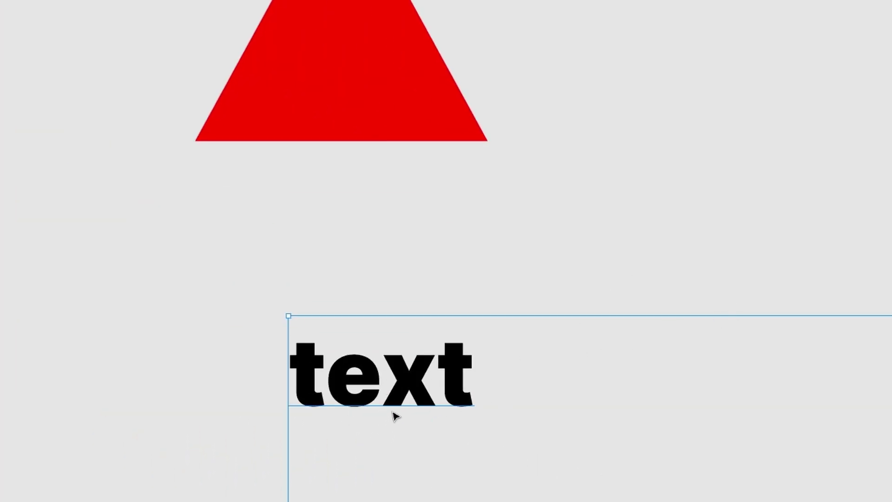
pyautogui.doubleClick(403, 398)
pyautogui.click(859, 205)
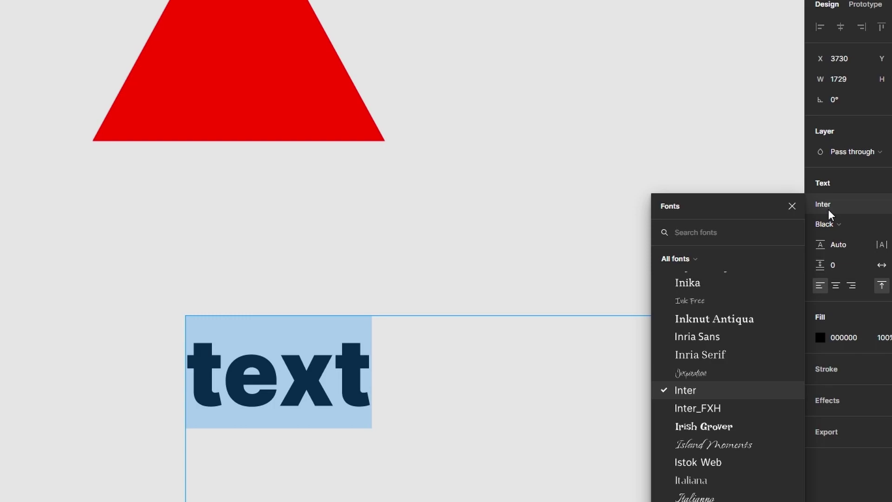
pyautogui.write('chr')
pyautogui.write('st')
pyautogui.press('BackSpace')
pyautogui.press('BackSpace')
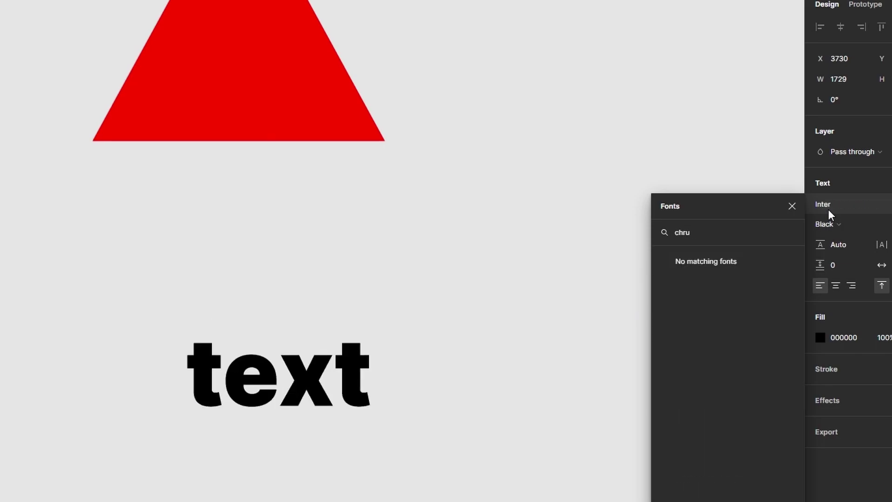
pyautogui.click(709, 255)
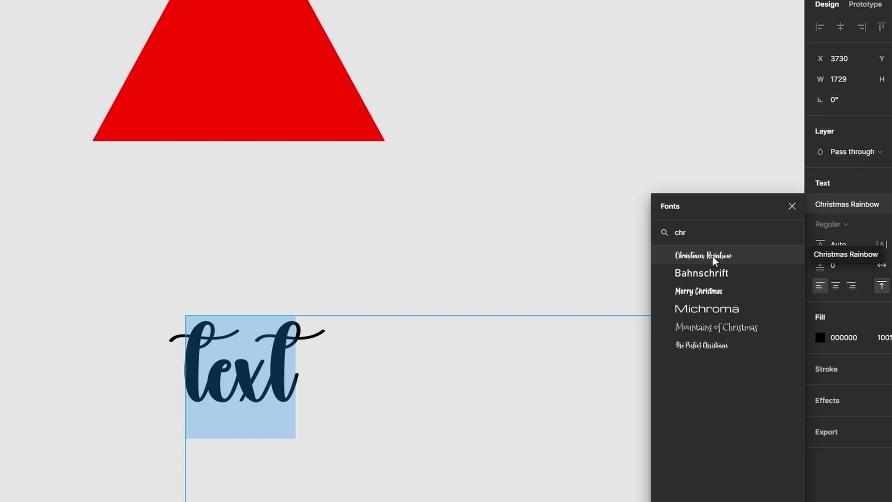
pyautogui.press('Escape')
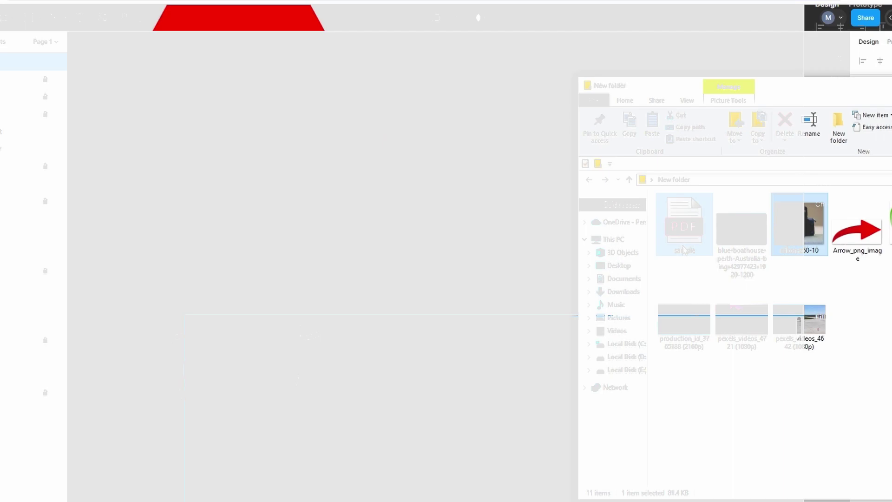
# - Place the nikon-z50-10 camera photo on the canvas and enlarge it to 3330×2653
pyautogui.moveTo(796, 227); pyautogui.dragTo(322, 244)
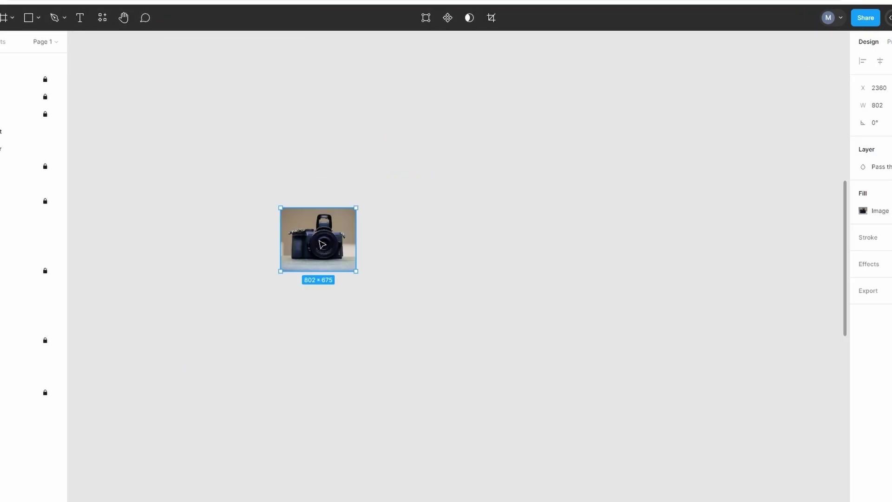
pyautogui.moveTo(357, 272); pyautogui.dragTo(593, 458)
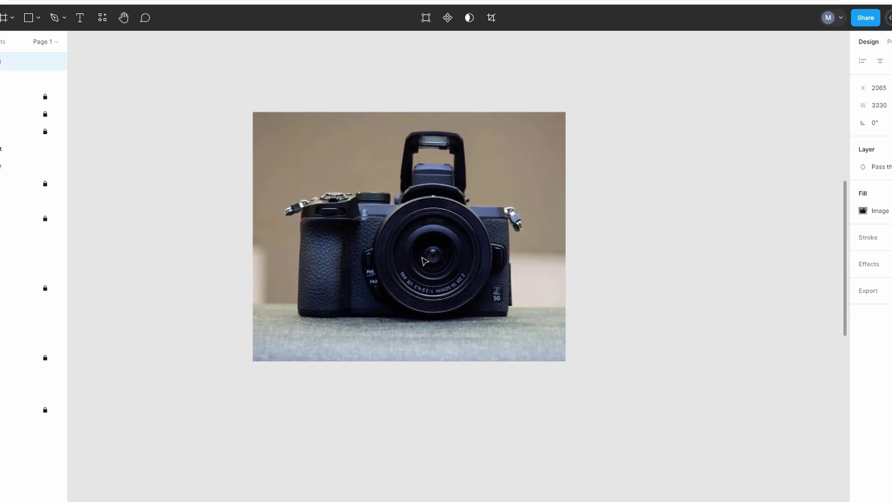
pyautogui.click(423, 260)
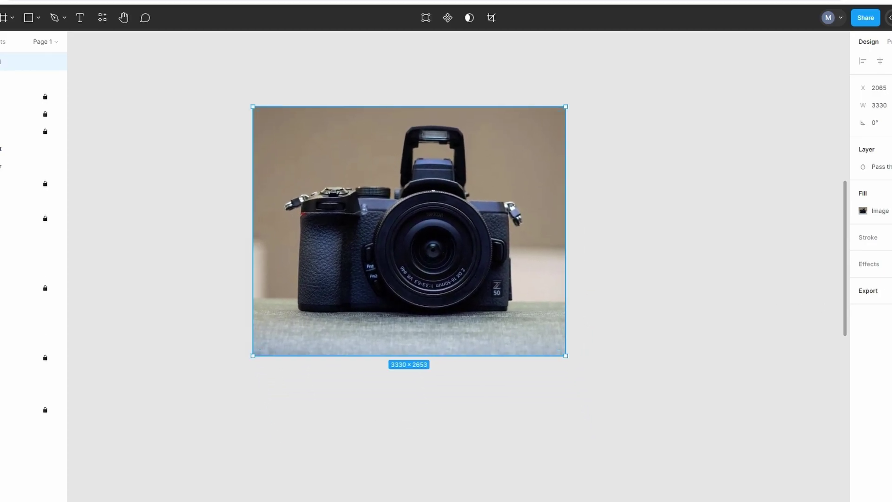
# - Add an effect to the photo and change it from Drop shadow to Layer blur
pyautogui.click(873, 264)
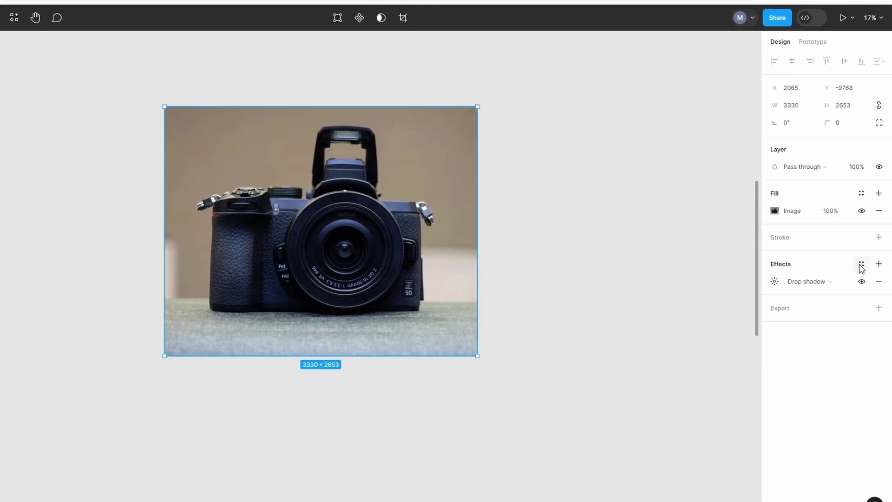
pyautogui.click(862, 264)
pyautogui.click(862, 265)
pyautogui.click(848, 282)
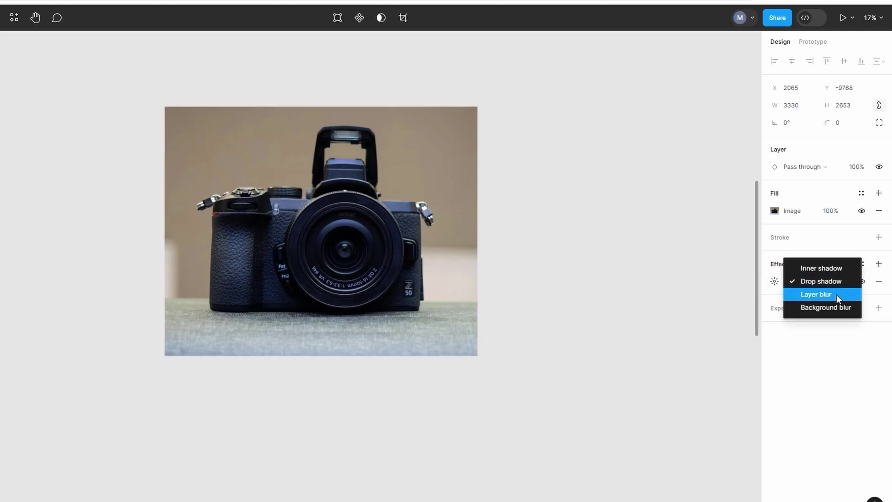
pyautogui.click(837, 295)
pyautogui.click(812, 284)
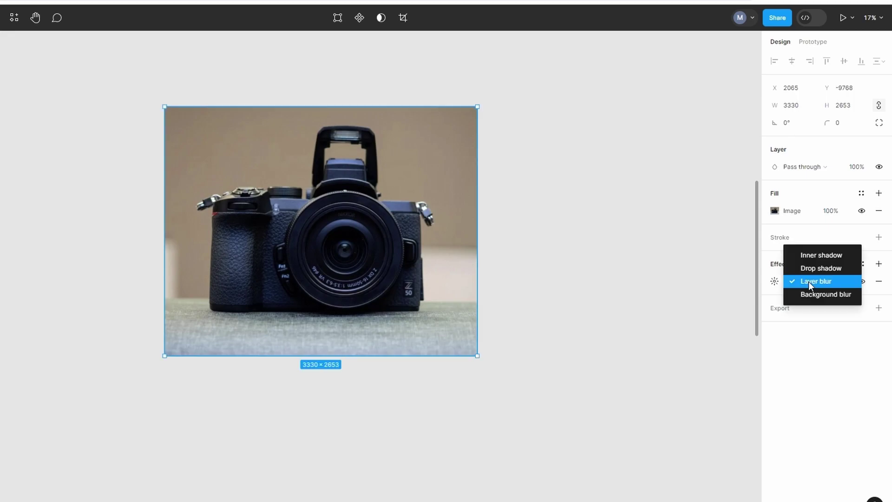
pyautogui.click(844, 283)
pyautogui.click(845, 283)
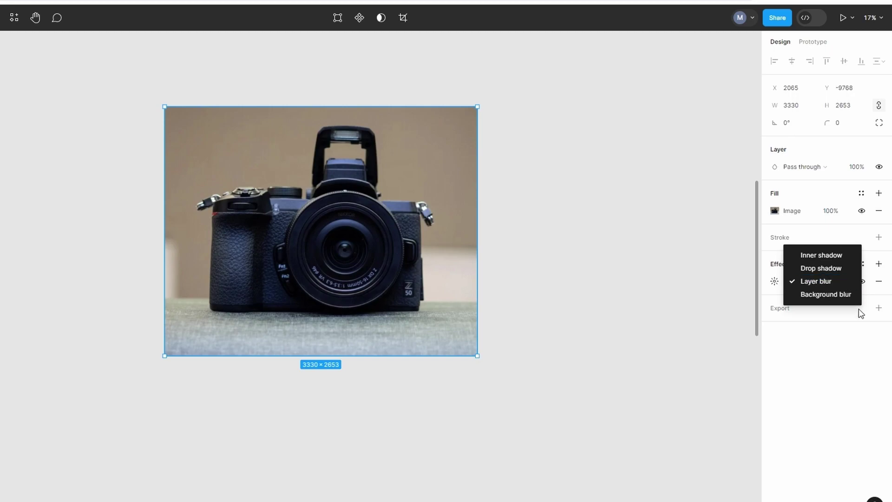
pyautogui.click(848, 333)
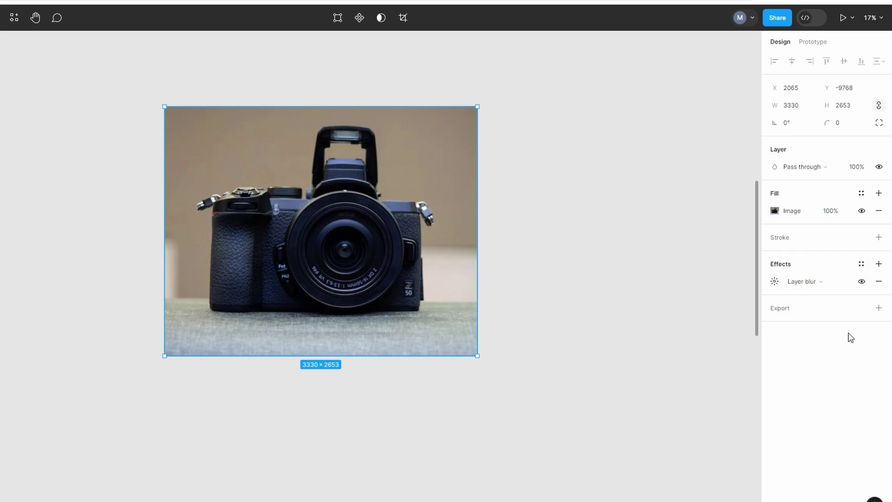
# - Set the photo's Layer blur amount to 15
pyautogui.click(775, 282)
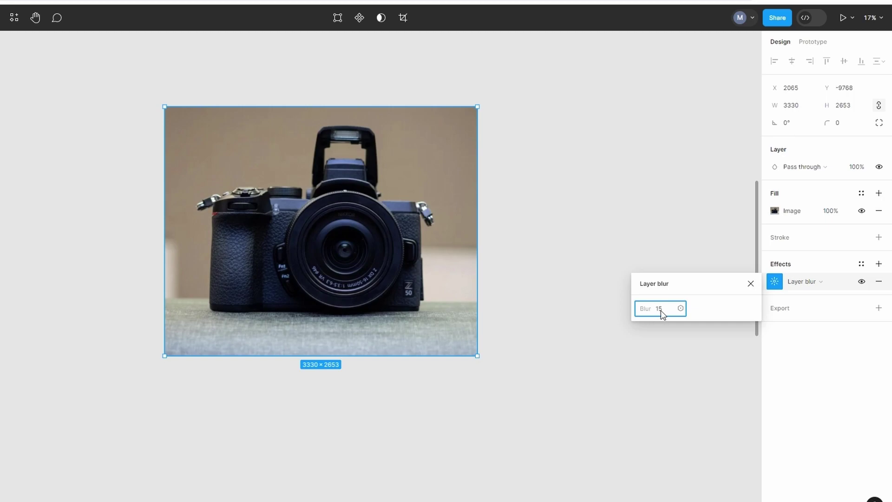
pyautogui.write('15')
pyautogui.press('Return')
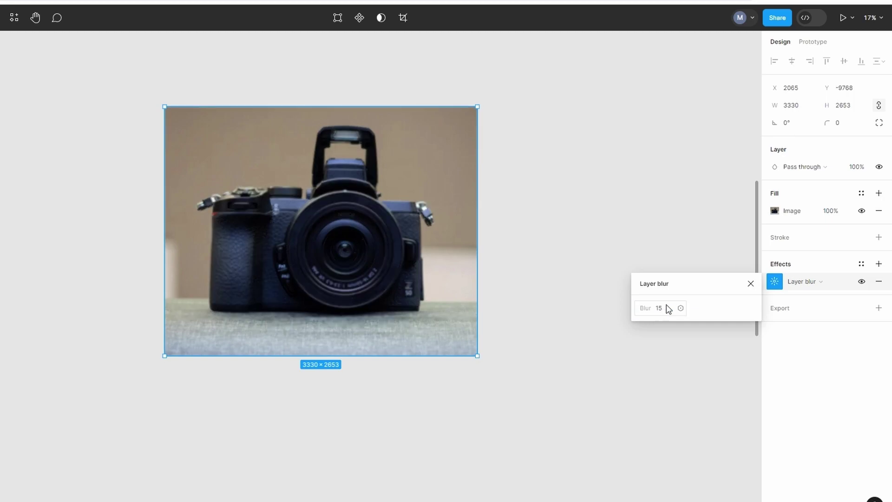
pyautogui.click(681, 309)
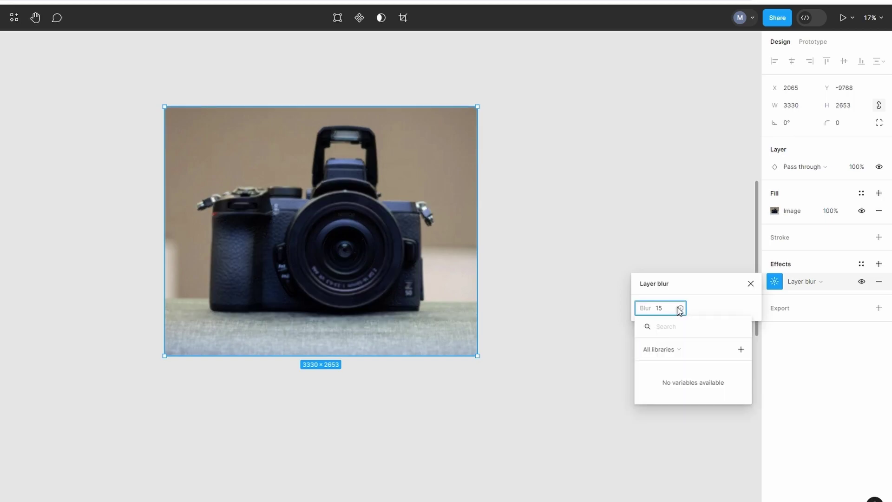
pyautogui.click(660, 308)
# - Switch the effect to Background blur with an amount of 10
pyautogui.click(835, 280)
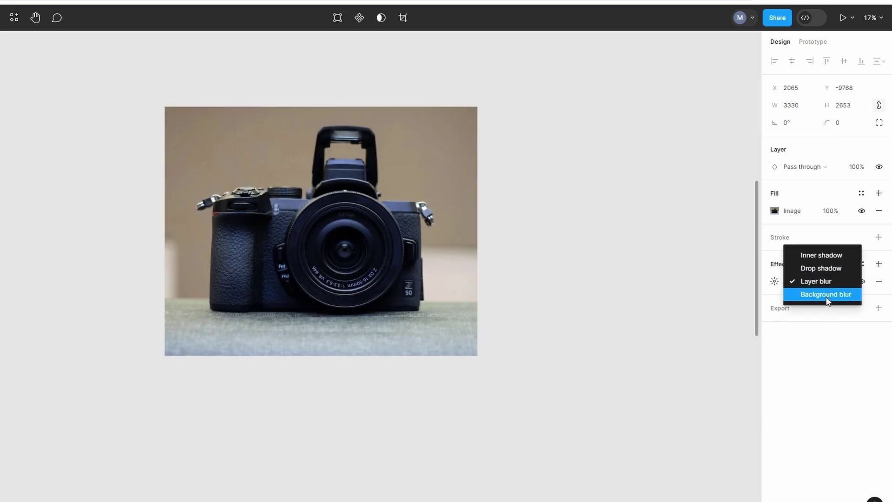
pyautogui.click(827, 293)
pyautogui.click(775, 282)
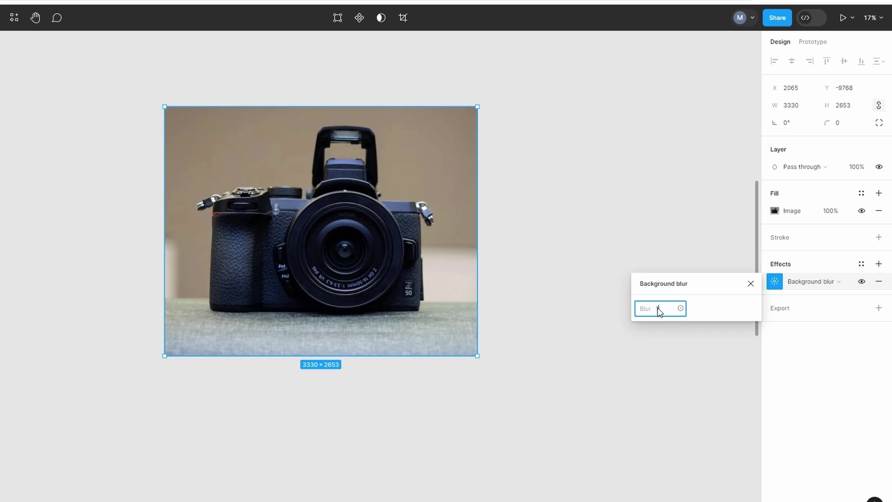
pyautogui.write('10')
pyautogui.press('Return')
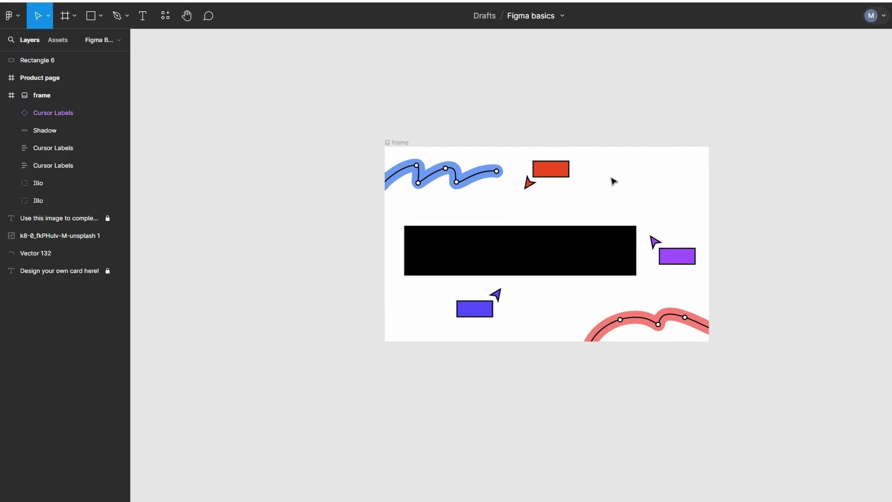
# - Use the Scale tool (K) to scale the frame and its contents proportionally to 1397.85×838.71
pyautogui.rightClick(689, 147)
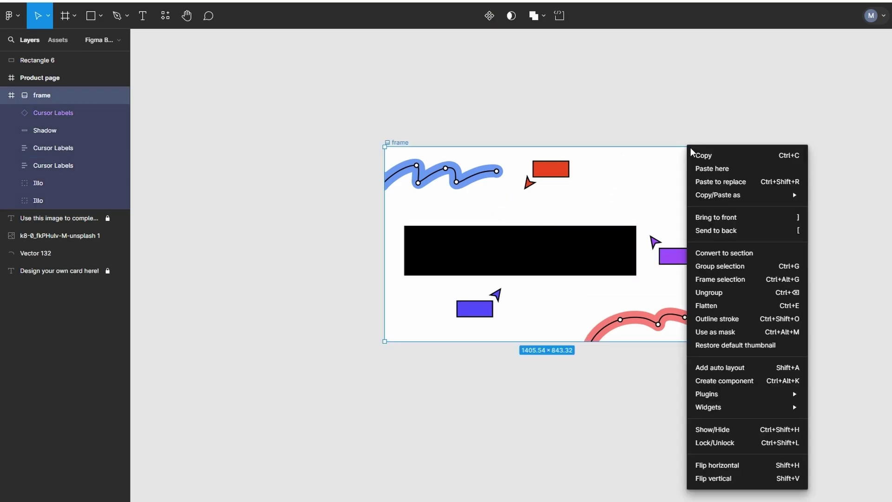
pyautogui.click(386, 149)
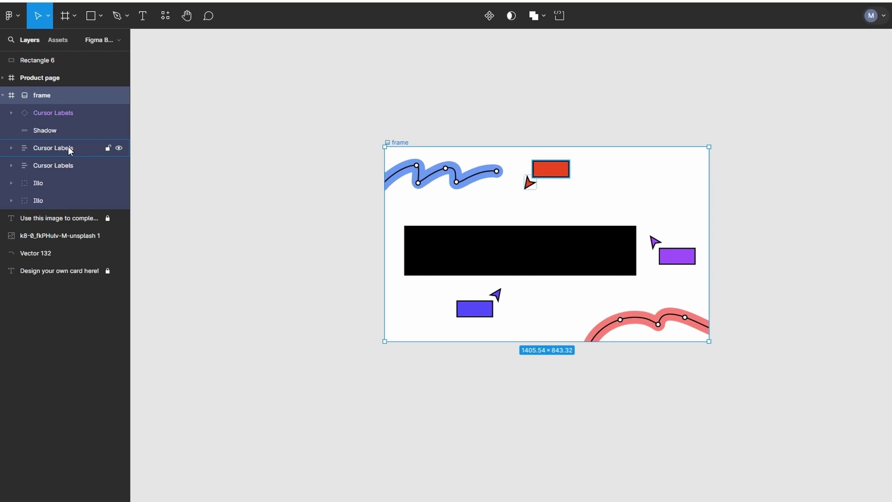
pyautogui.press('k')
pyautogui.click(49, 18)
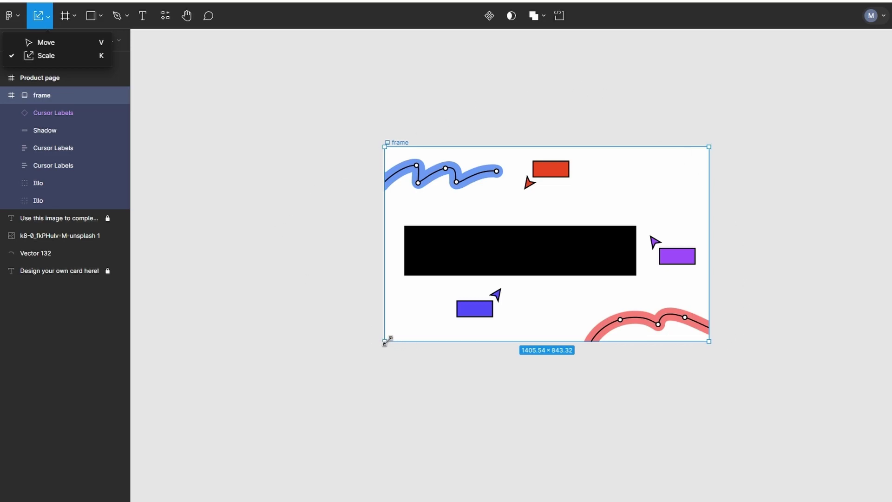
pyautogui.moveTo(385, 342)
pyautogui.mouseDown()
pyautogui.moveTo(183, 440)
pyautogui.moveTo(320, 396)
pyautogui.moveTo(455, 313)
pyautogui.moveTo(255, 378)
pyautogui.moveTo(301, 377)
pyautogui.moveTo(279, 392)
pyautogui.moveTo(388, 340)
pyautogui.mouseUp()
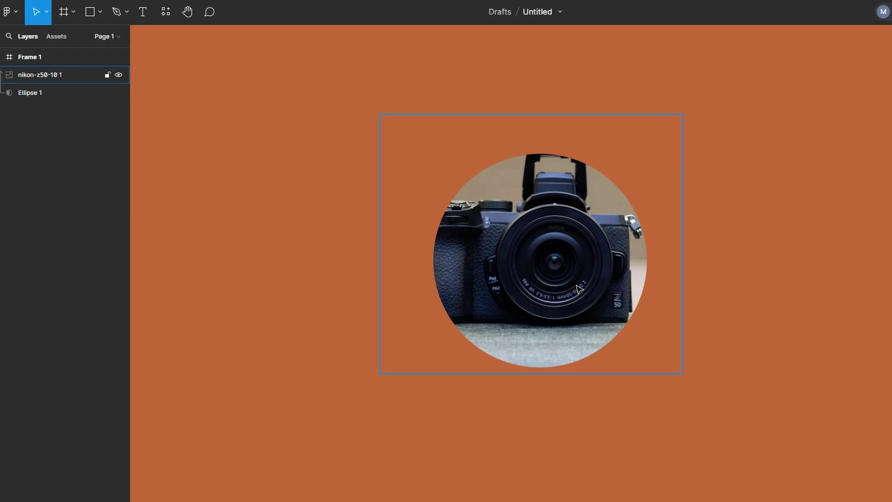
# - Zoom to fit the selected camera image using View > Zoom to selection
pyautogui.scroll(5, 579, 289)
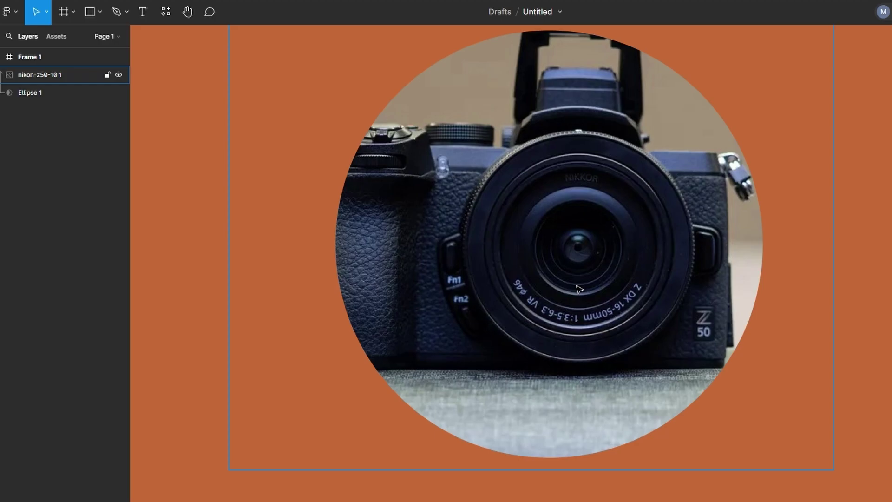
pyautogui.scroll(-5, 580, 289)
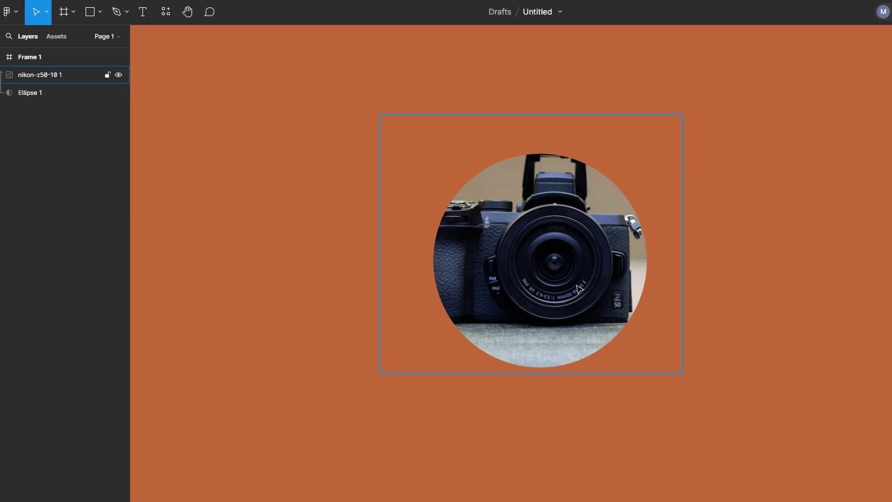
pyautogui.click(10, 12)
pyautogui.moveTo(28, 111)
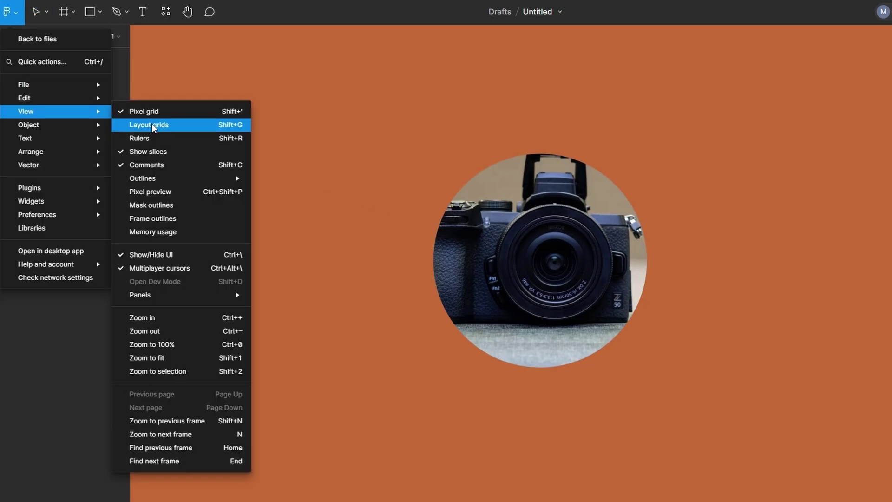
pyautogui.click(149, 372)
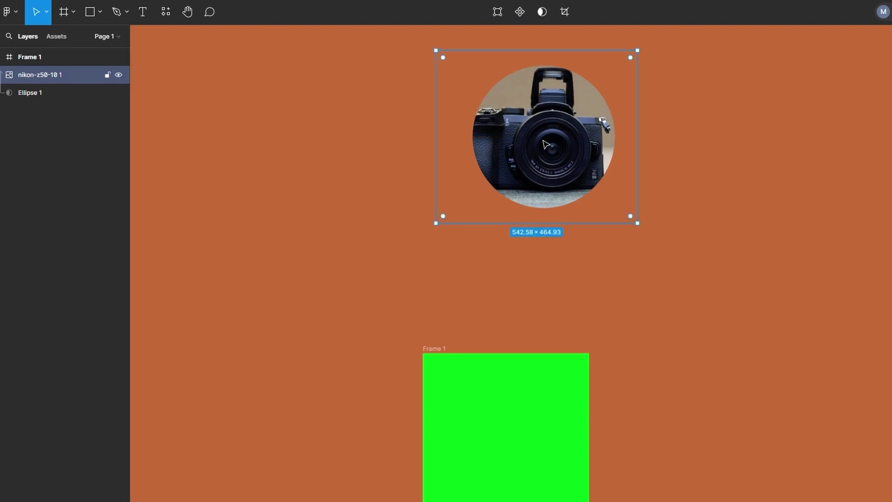
# - Zoom in and out around the canvas to inspect the camera image and Frame 1
pyautogui.press('Escape')
pyautogui.scroll(10, 573, 209)
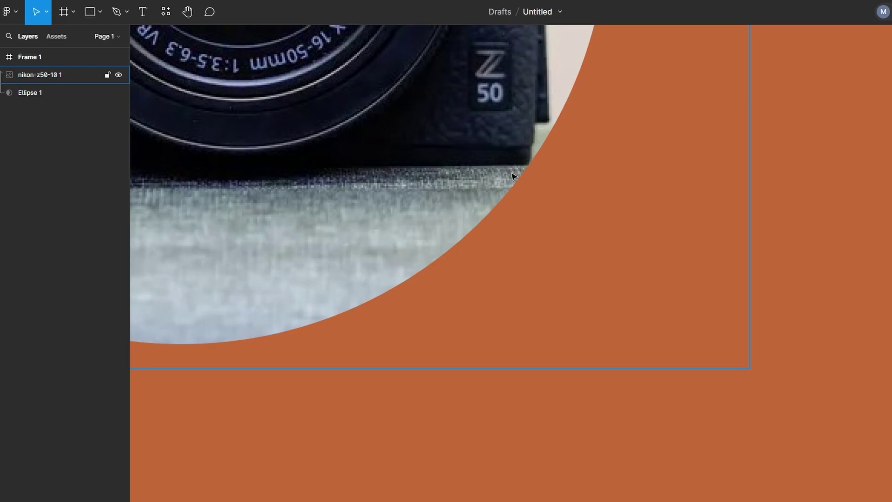
pyautogui.scroll(-3, 523, 176)
pyautogui.scroll(-10, 523, 176)
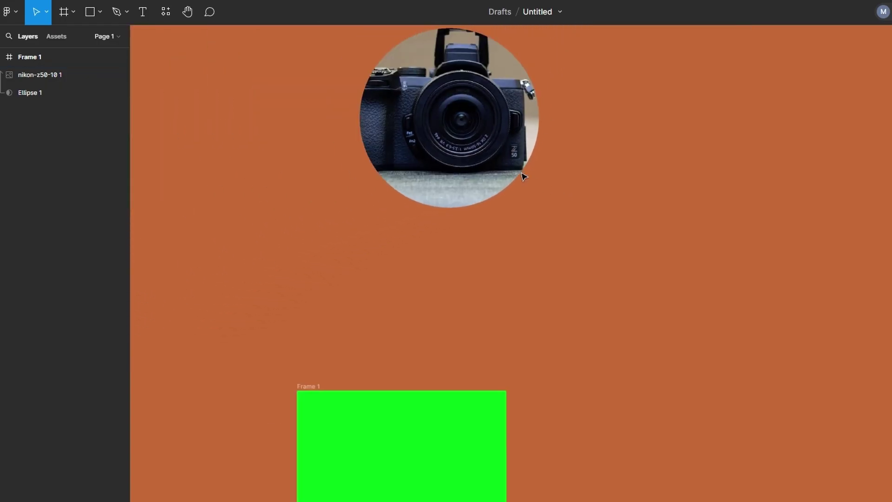
pyautogui.scroll(12, 524, 144)
pyautogui.scroll(2, 523, 158)
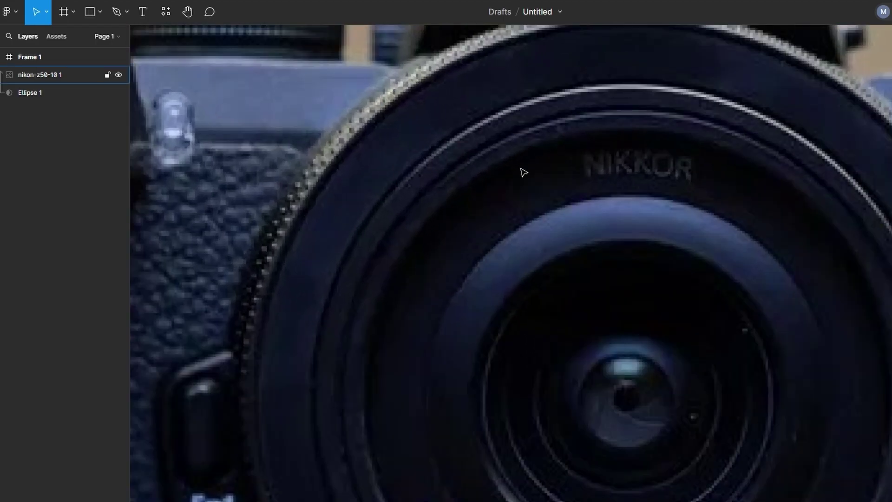
pyautogui.scroll(-10, 523, 176)
pyautogui.scroll(3, 517, 408)
pyautogui.scroll(3, 517, 409)
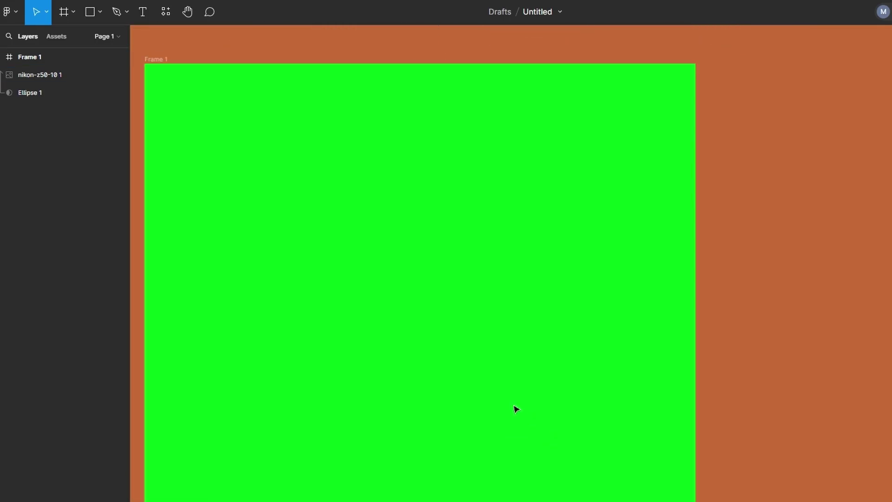
pyautogui.scroll(10, 518, 352)
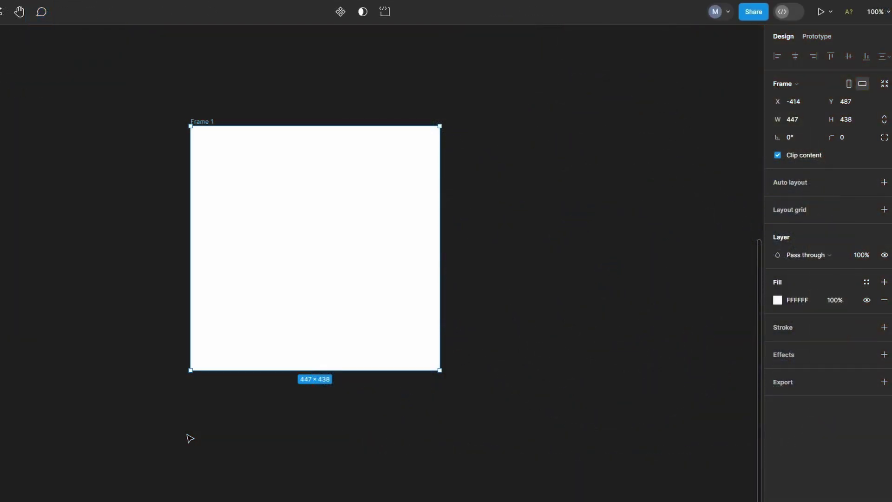
# - Change the page background from dark grey 1E1E1E to orange-brown C56935
pyautogui.click(190, 439)
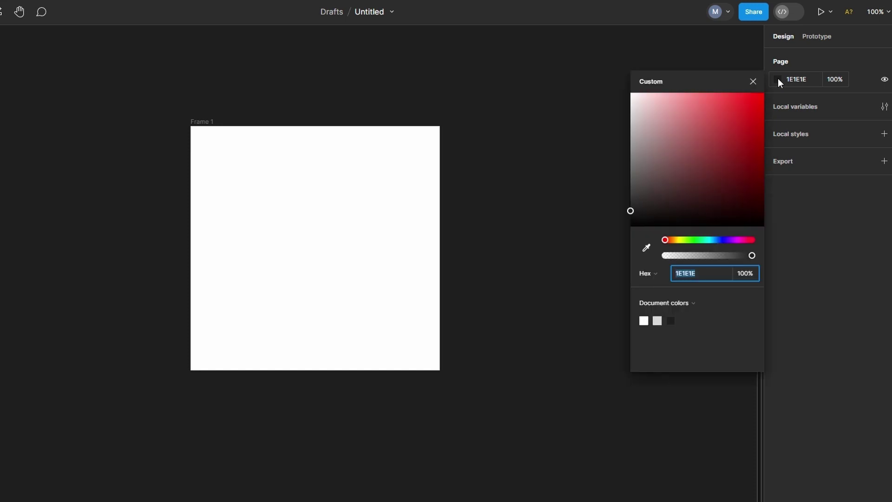
pyautogui.click(778, 79)
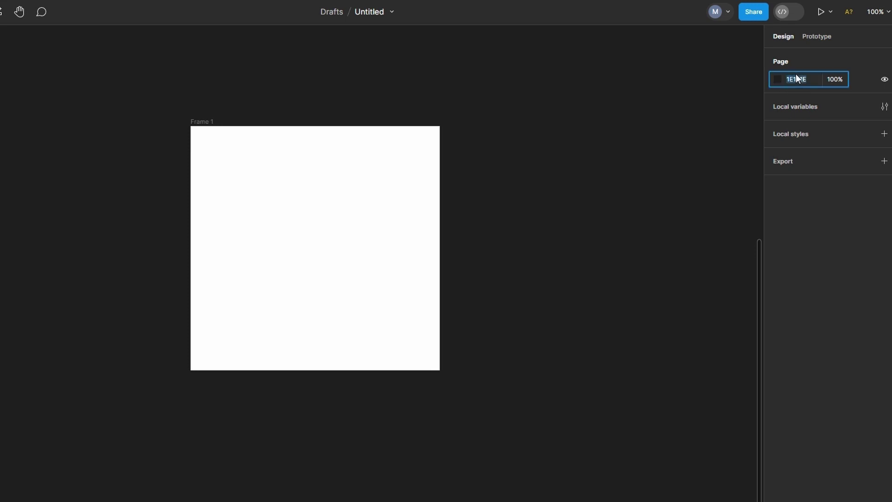
pyautogui.click(777, 80)
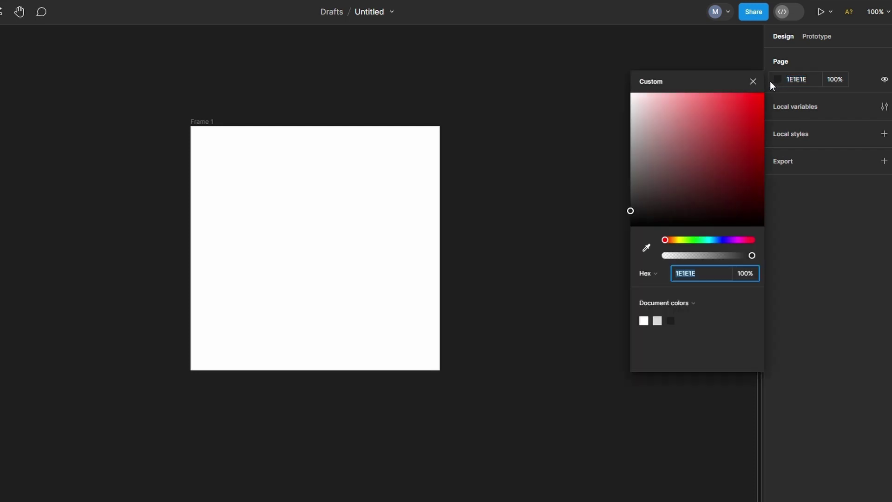
pyautogui.moveTo(674, 215); pyautogui.dragTo(729, 124)
pyautogui.moveTo(691, 239); pyautogui.dragTo(671, 241)
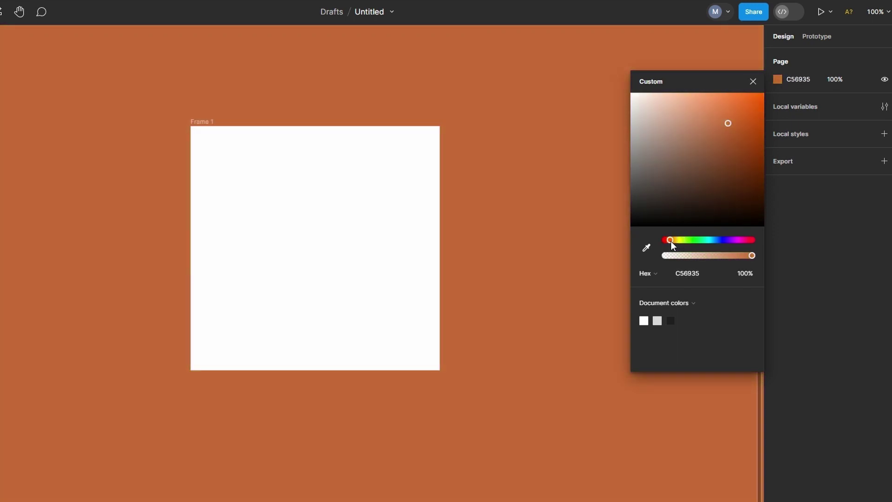
pyautogui.click(238, 191)
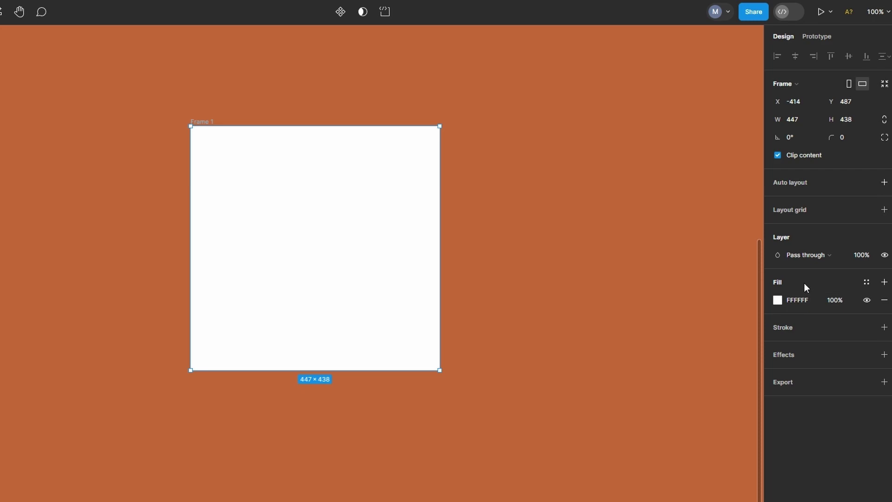
# - Try yellow, linear gradient, image and video fills on Frame 1, then settle on solid blue
pyautogui.click(778, 300)
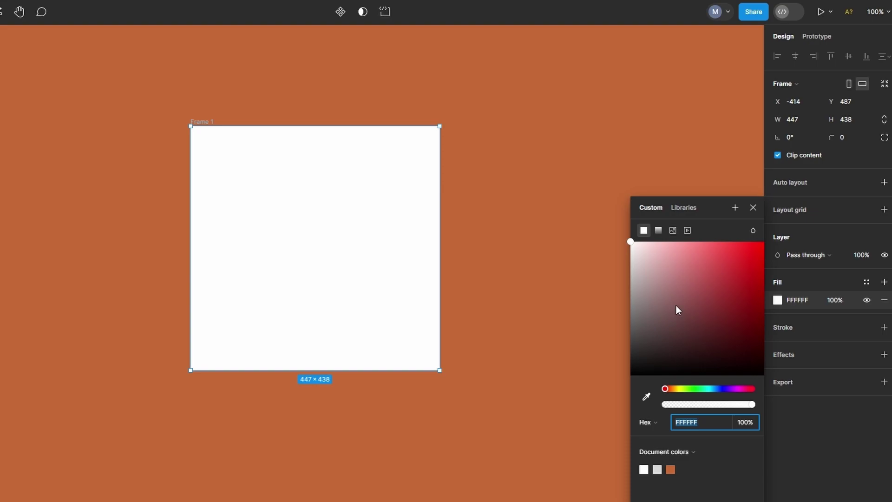
pyautogui.click(680, 390)
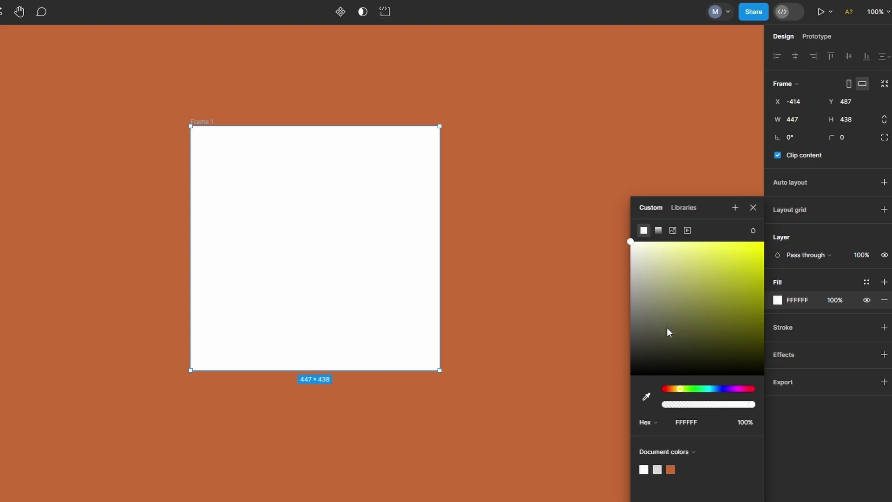
pyautogui.moveTo(668, 327); pyautogui.dragTo(760, 272)
pyautogui.click(659, 230)
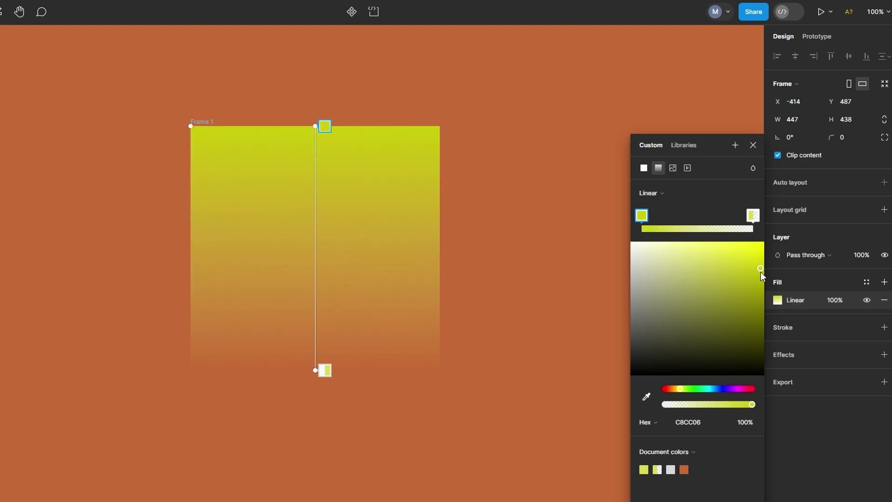
pyautogui.click(673, 167)
pyautogui.click(688, 168)
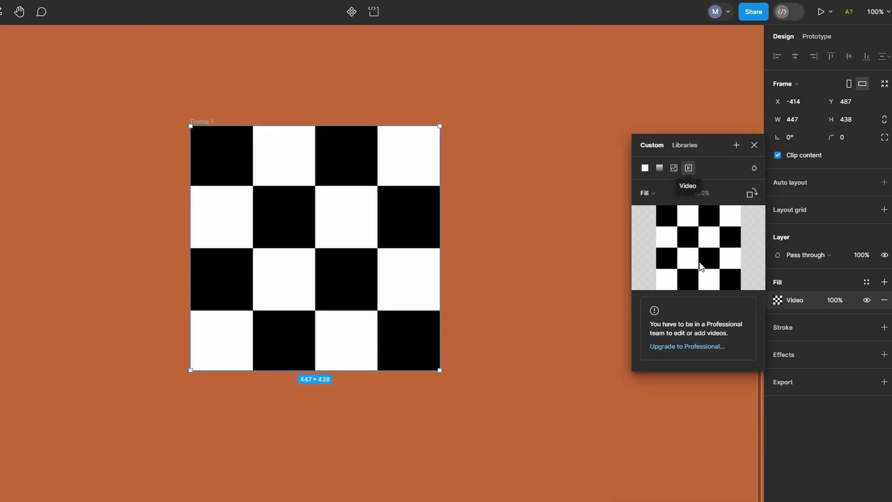
pyautogui.click(645, 168)
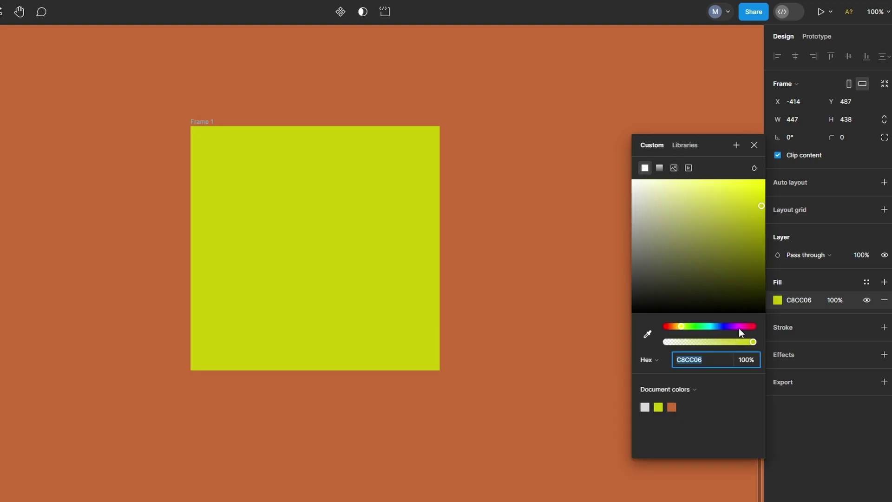
pyautogui.moveTo(739, 328); pyautogui.dragTo(722, 326)
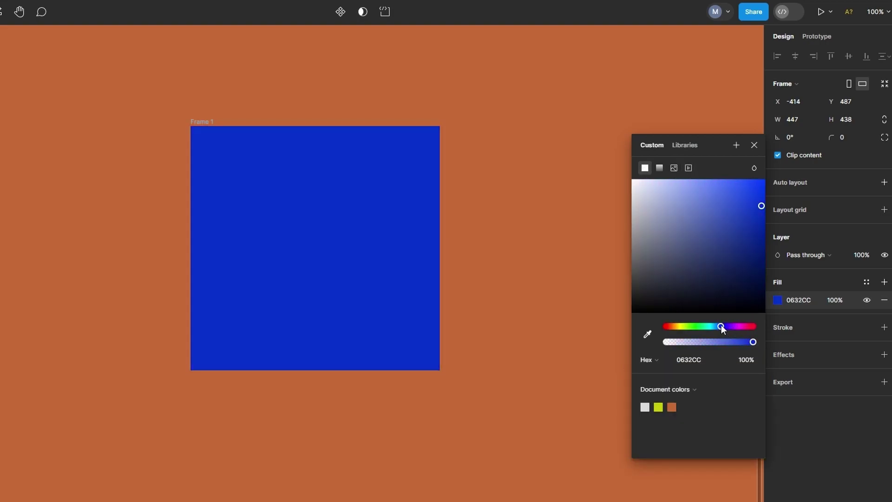
pyautogui.moveTo(728, 228); pyautogui.dragTo(709, 241)
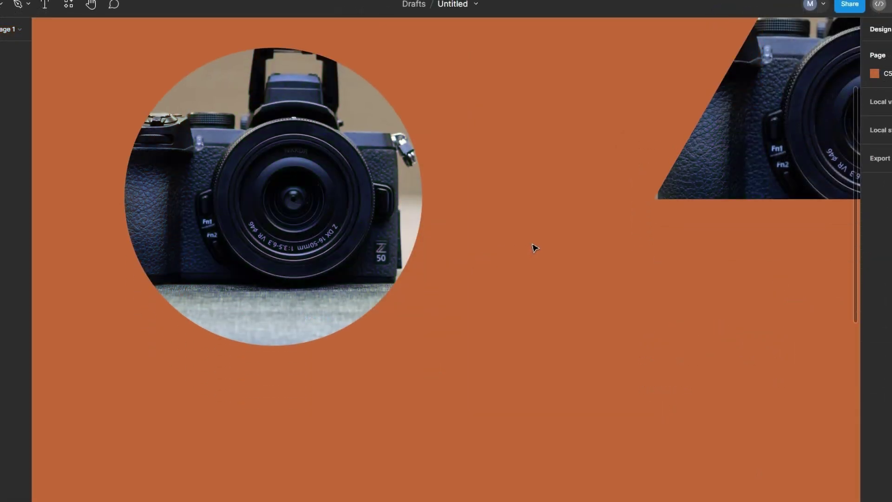
# - Replace the circle's camera photo fill with the peach picture 'images' and reposition it
pyautogui.scroll(-3, 535, 247)
pyautogui.scroll(4, 354, 193)
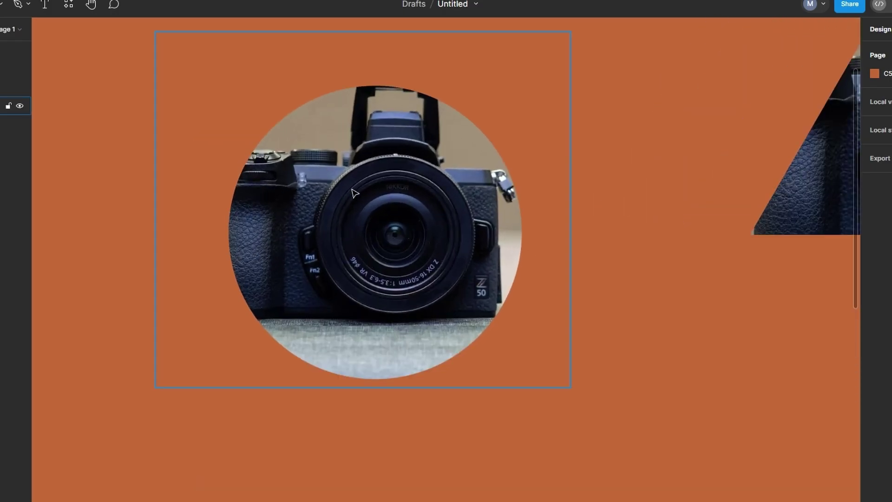
pyautogui.click(355, 193)
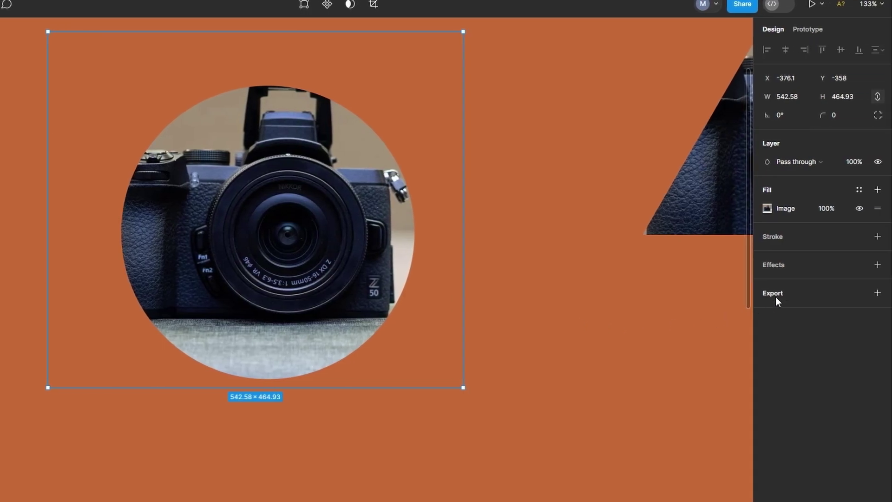
pyautogui.click(768, 209)
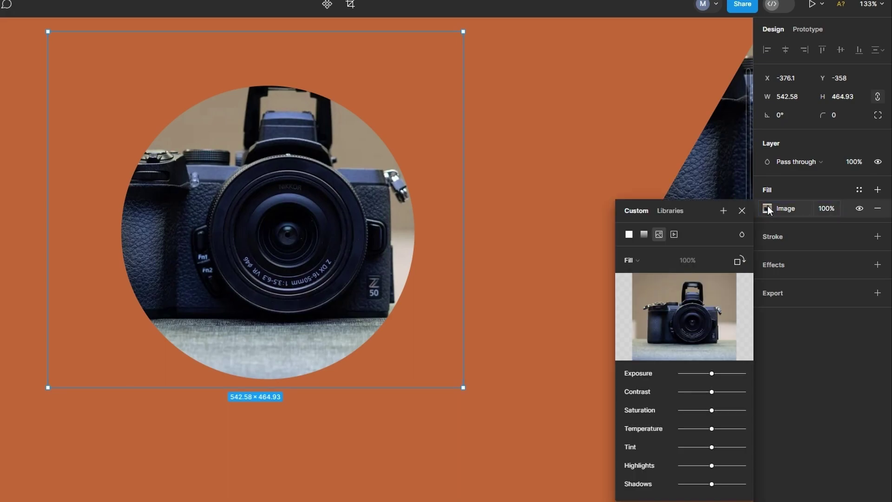
pyautogui.moveTo(711, 312)
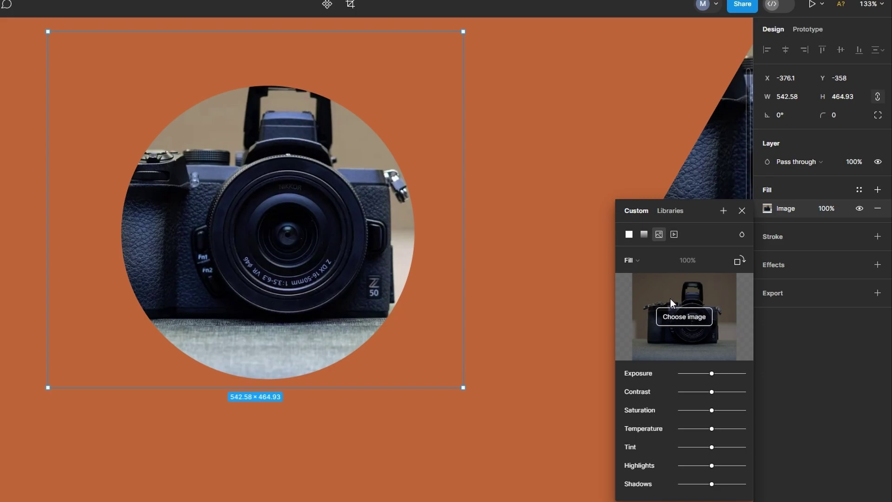
pyautogui.click(682, 316)
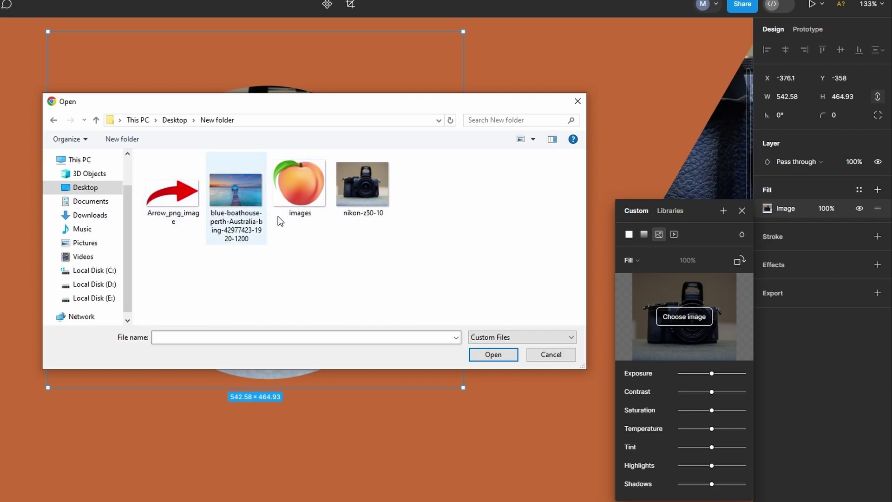
pyautogui.click(293, 193)
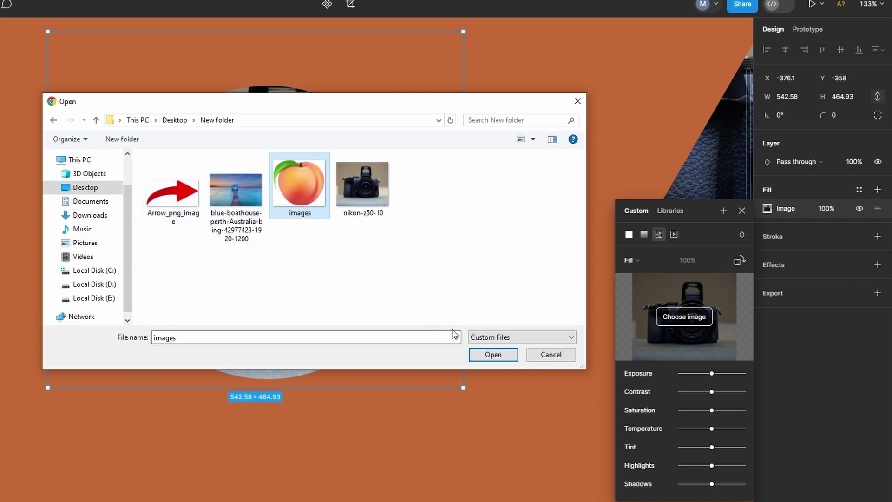
pyautogui.click(492, 355)
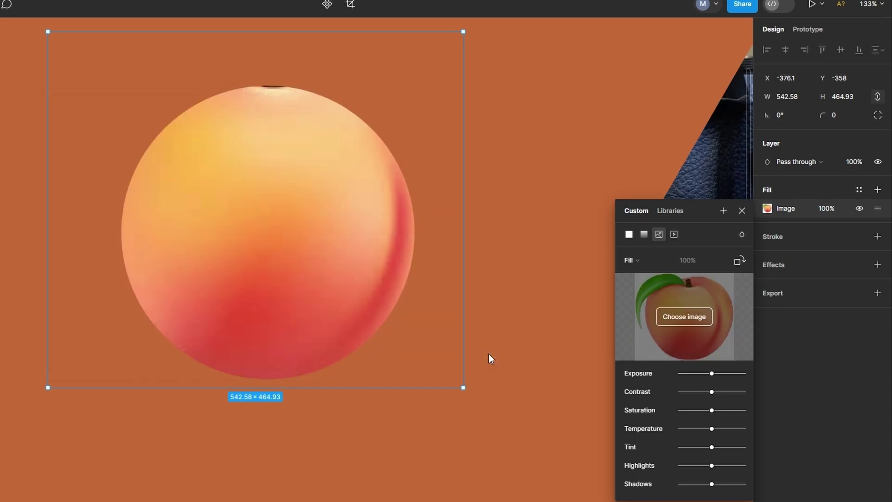
pyautogui.moveTo(272, 199); pyautogui.dragTo(255, 247)
pyautogui.moveTo(446, 433); pyautogui.dragTo(342, 353)
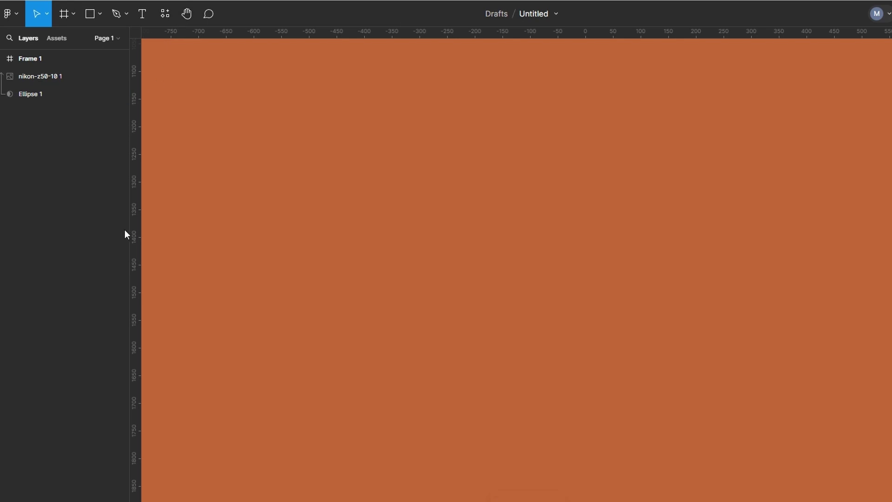
# - Hide the rulers with Shift+R, then turn them back on through View > Rulers
pyautogui.hotkey('shift', 'r')
pyautogui.click(17, 14)
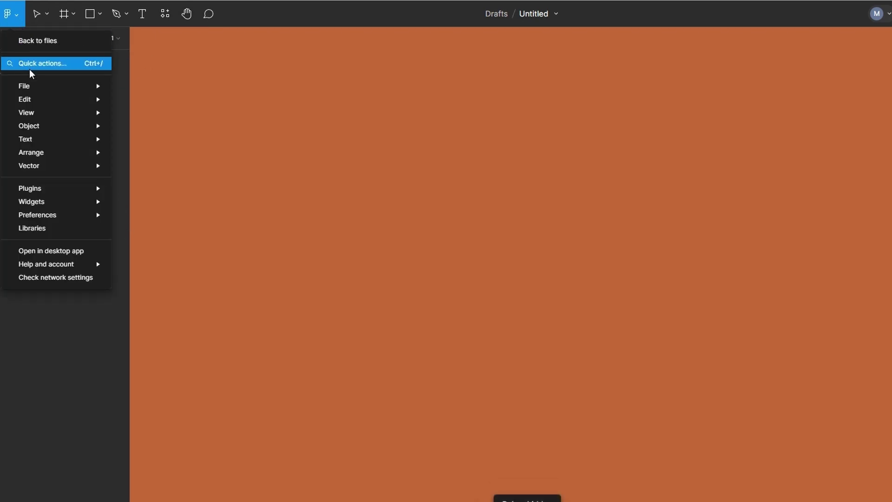
pyautogui.moveTo(33, 116)
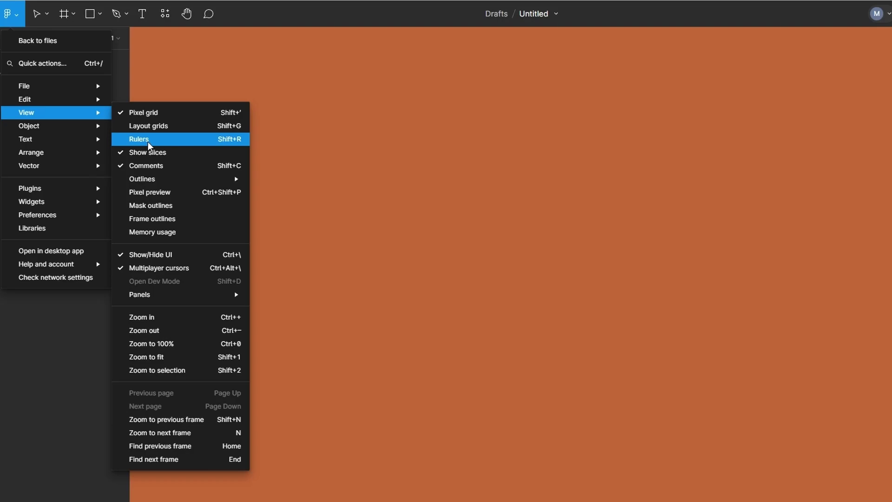
pyautogui.click(149, 146)
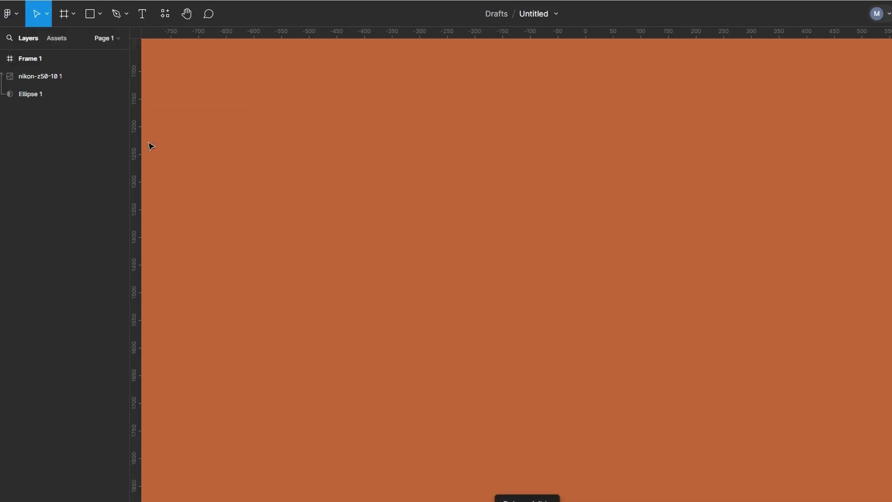
pyautogui.click(12, 14)
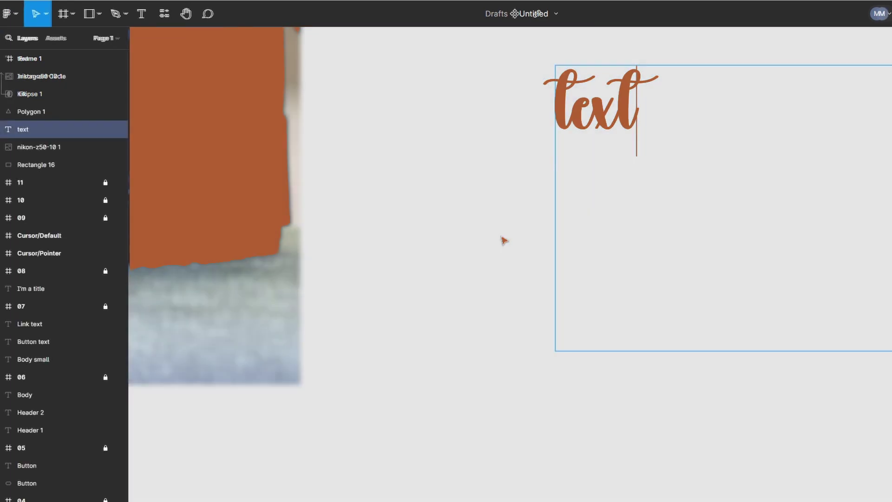
# - Uncheck Show left sidebar under View > Panels to hide the layers panel
pyautogui.scroll(-5, 503, 239)
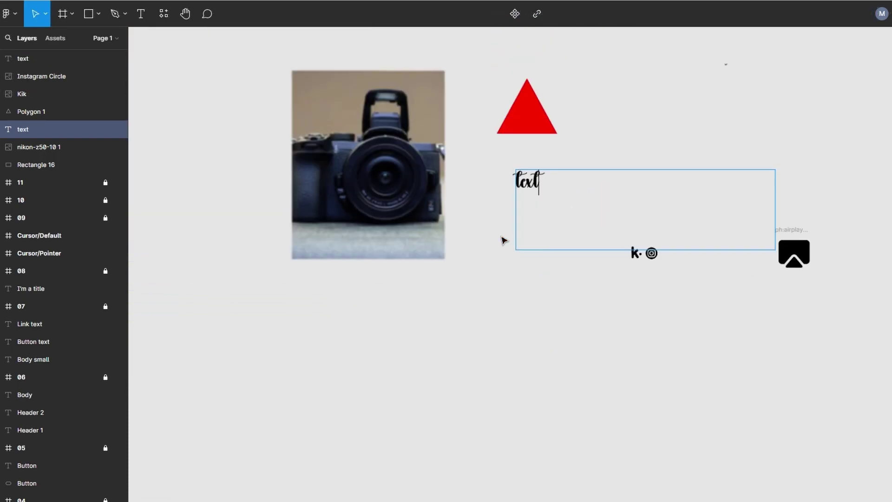
pyautogui.click(11, 14)
pyautogui.moveTo(25, 116)
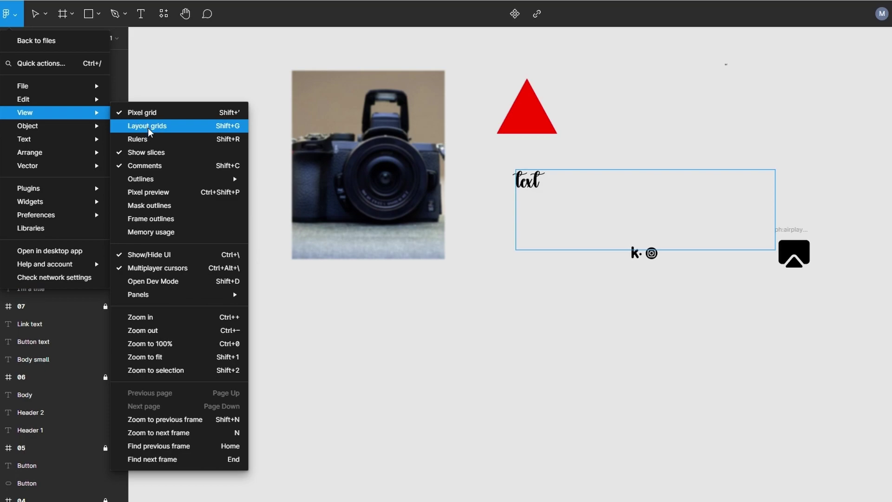
pyautogui.moveTo(177, 295)
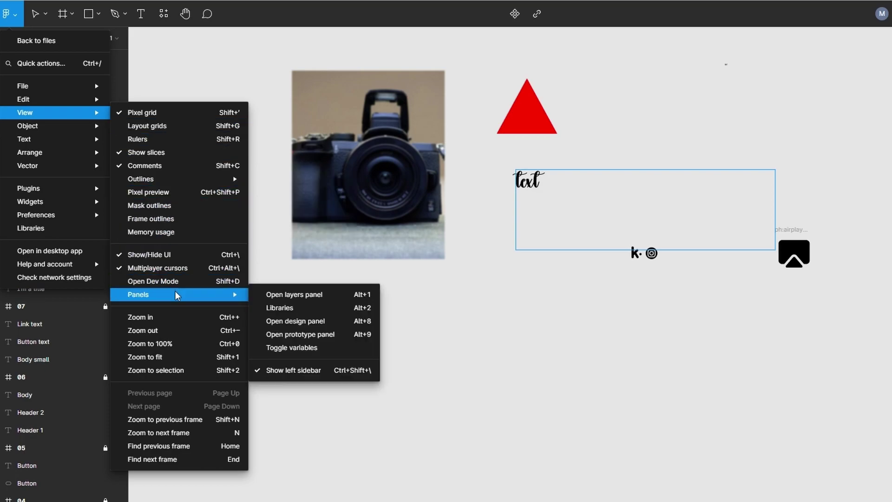
pyautogui.click(302, 370)
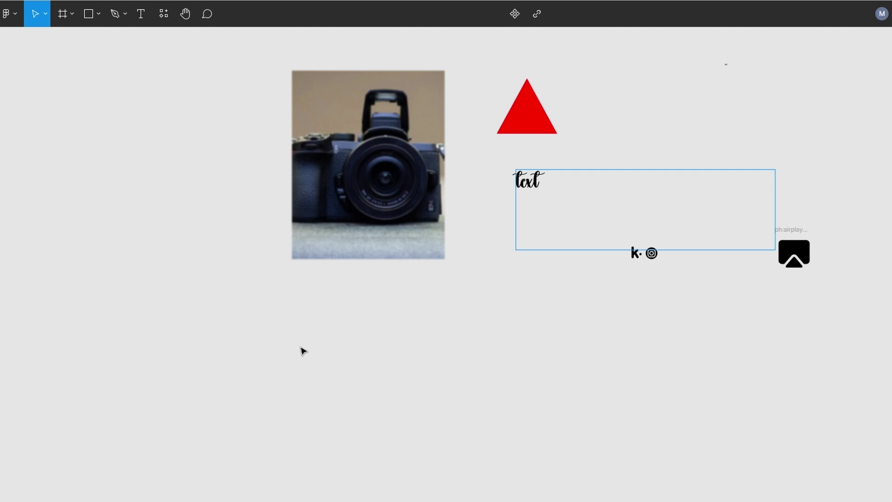
# - Hide the toolbar and panels with View > Show/Hide UI, leaving only the canvas
pyautogui.click(11, 14)
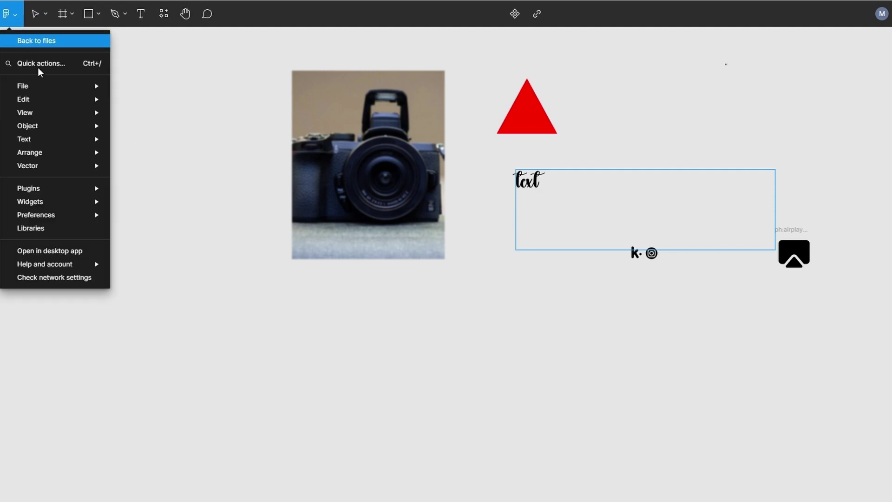
pyautogui.moveTo(60, 133)
pyautogui.moveTo(72, 108)
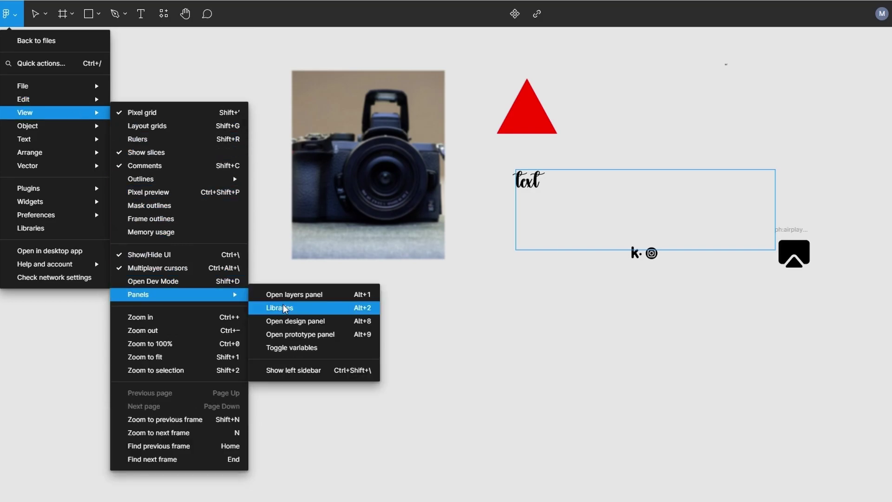
pyautogui.click(159, 257)
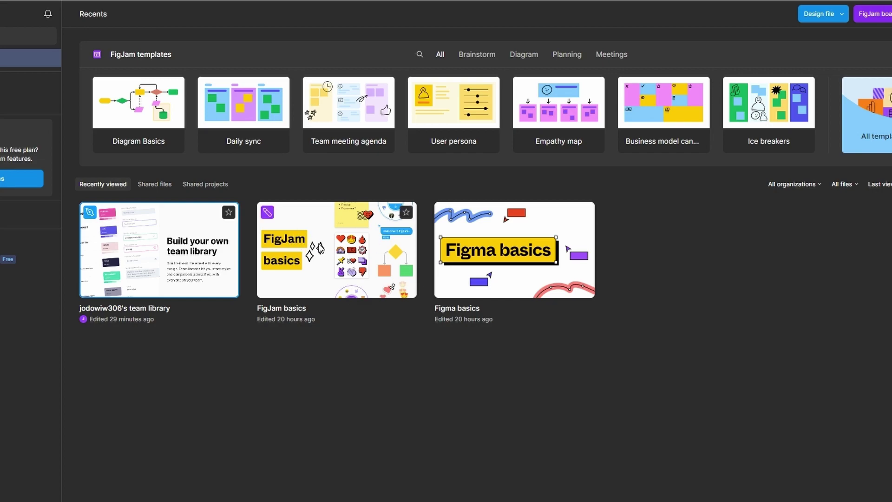
# - Duplicate the FigJam basics file from its context menu in Recents
pyautogui.rightClick(310, 256)
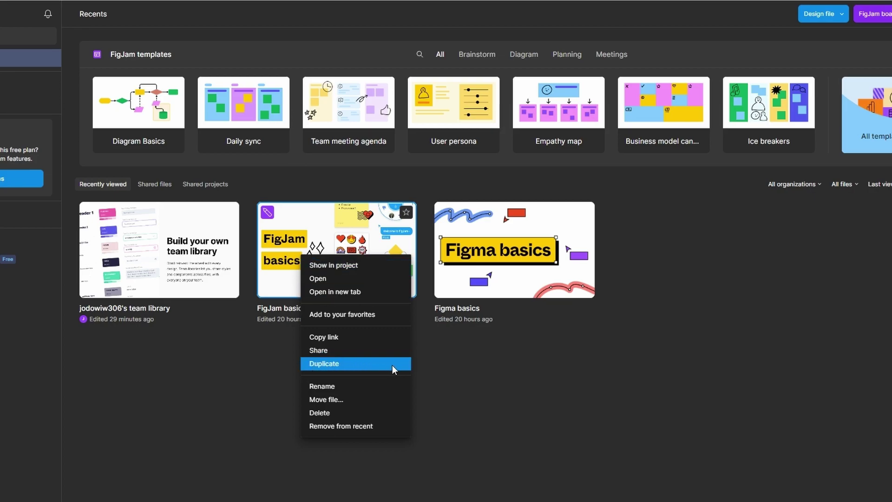
pyautogui.click(326, 363)
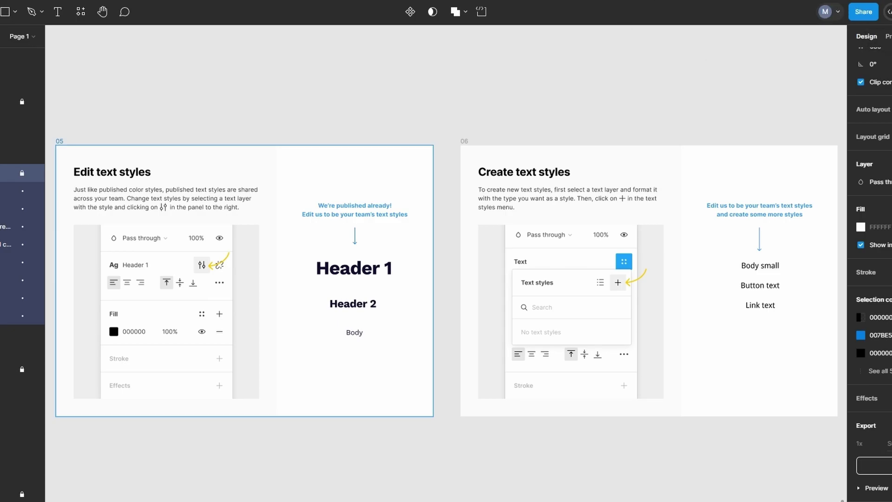
# - Copy the team library file's share link, keeping access limited to invited people
pyautogui.click(865, 13)
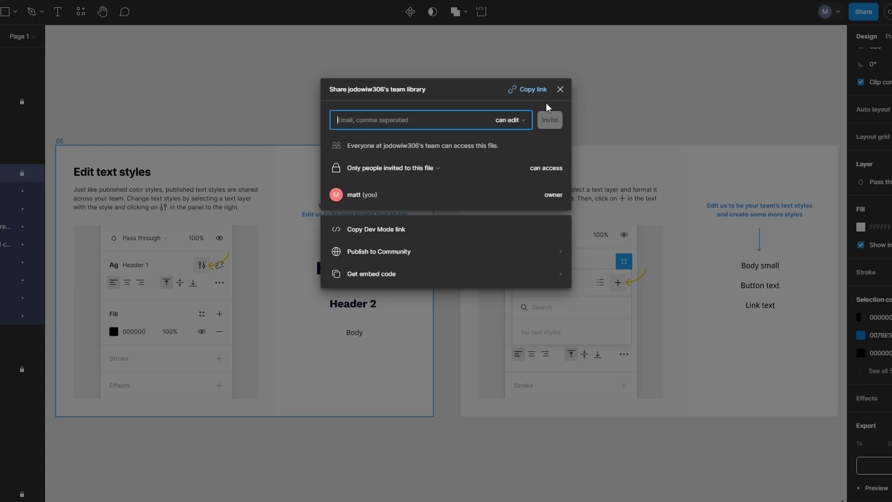
pyautogui.click(523, 90)
pyautogui.click(438, 169)
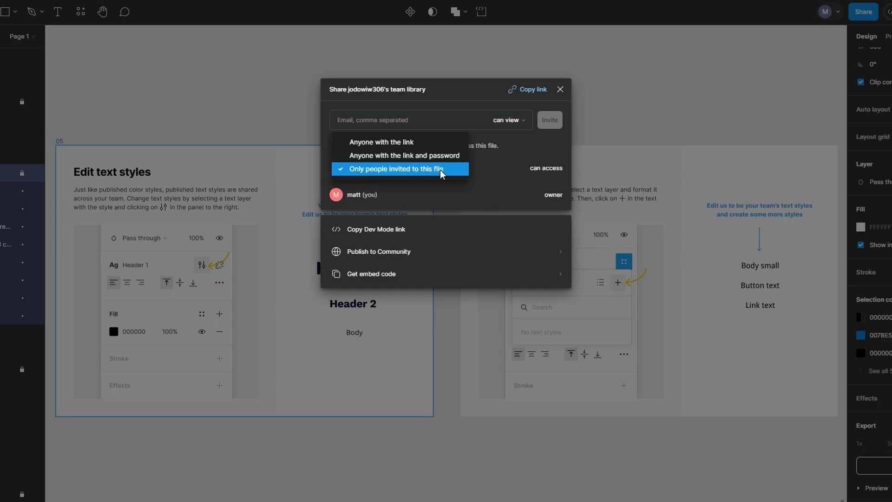
pyautogui.click(441, 170)
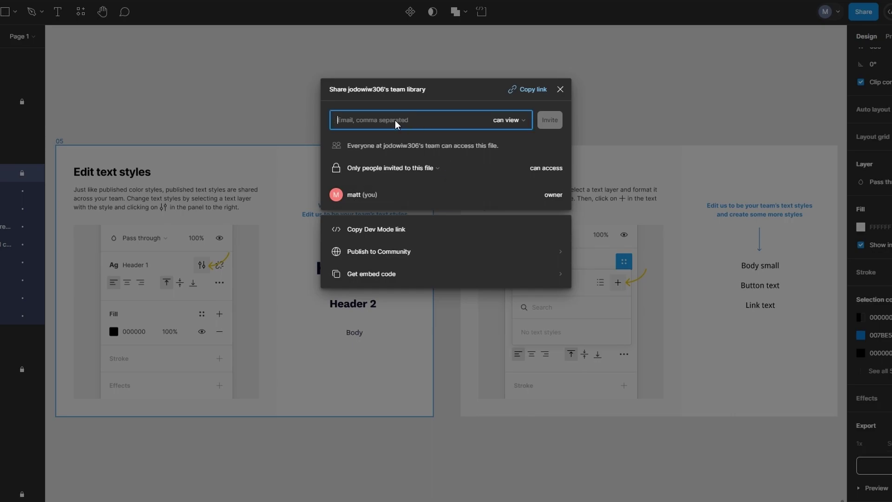
pyautogui.write('f')
pyautogui.press('BackSpace')
# - Start publishing the file to the Community and open the full publish form
pyautogui.click(552, 259)
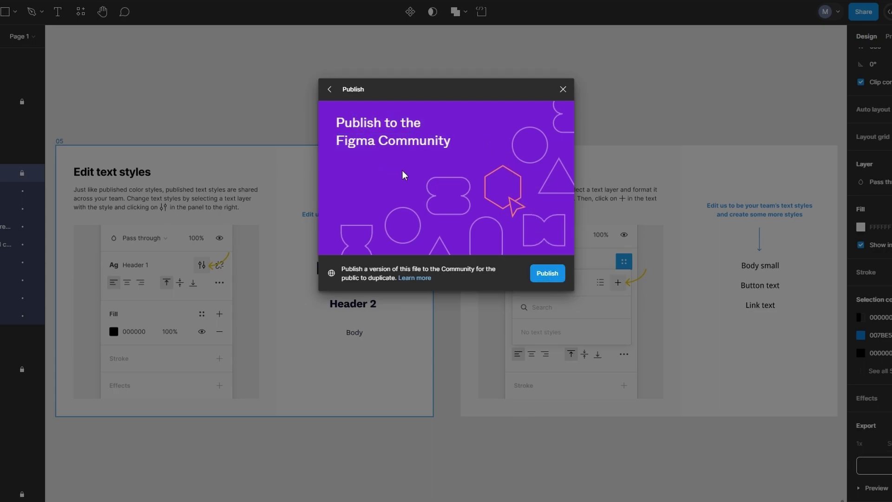
pyautogui.click(554, 277)
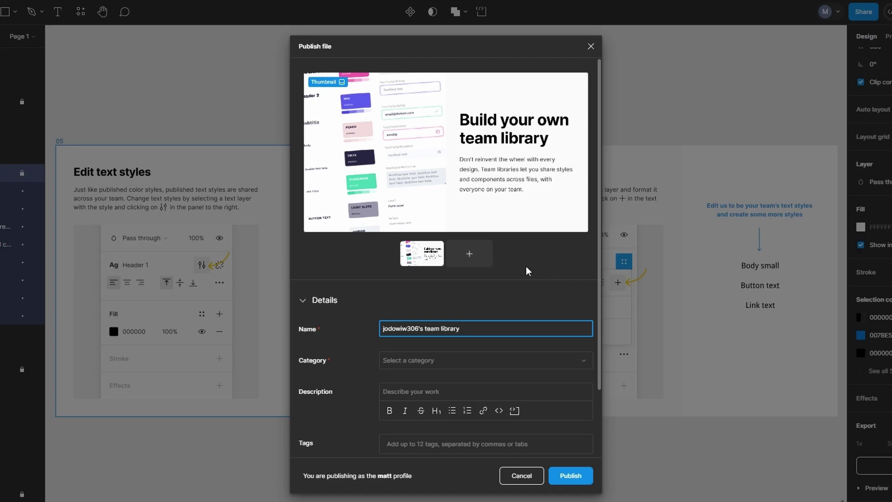
pyautogui.scroll(-1, 479, 275)
pyautogui.scroll(-2, 477, 277)
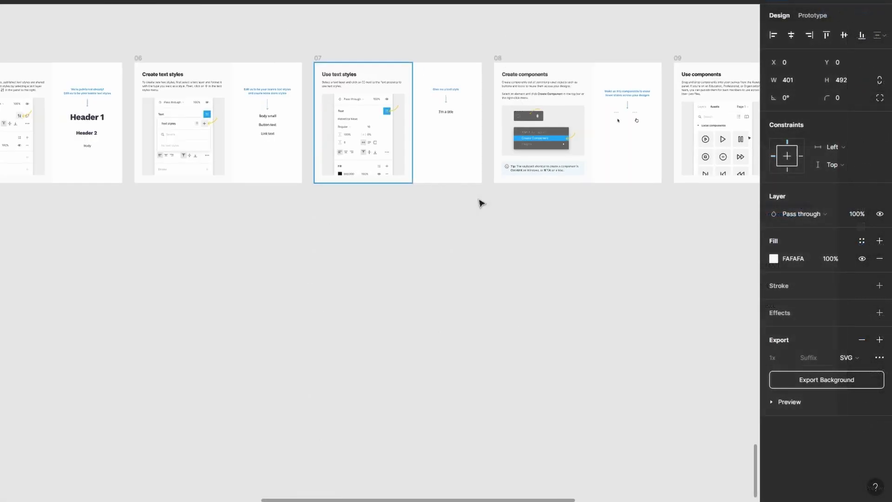
# - Deselect frame 07 and select frame 05, Edit text styles, on the canvas
pyautogui.click(365, 255)
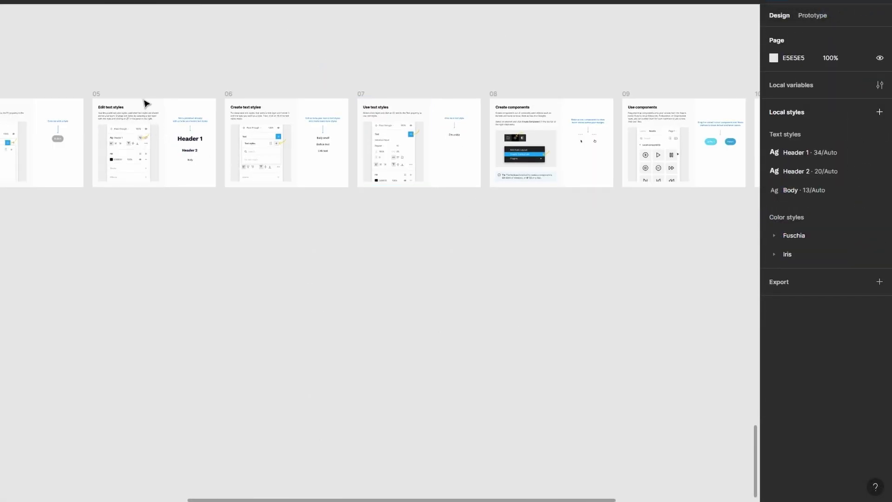
pyautogui.scroll(1, 147, 104)
pyautogui.scroll(3, 153, 152)
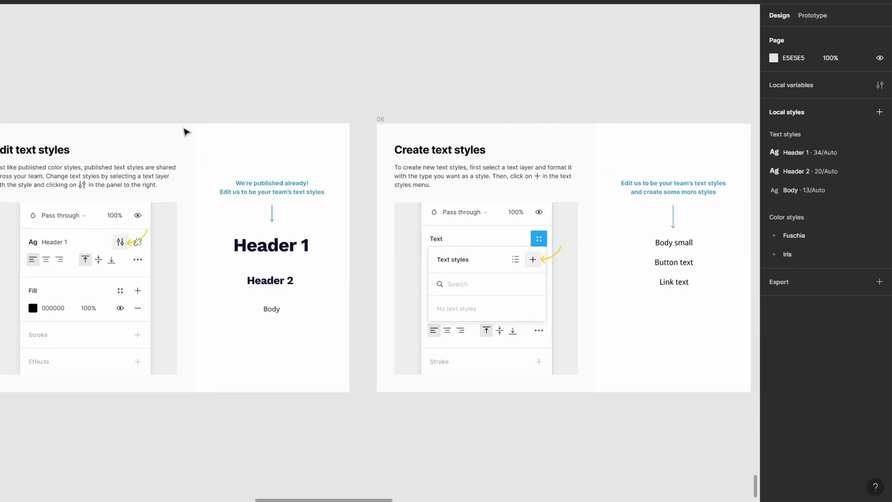
pyautogui.rightClick(183, 131)
pyautogui.click(330, 135)
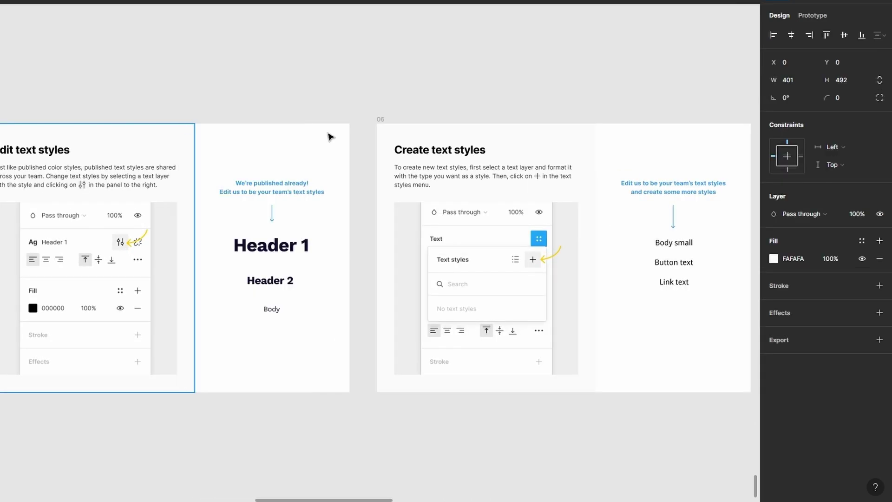
pyautogui.rightClick(328, 137)
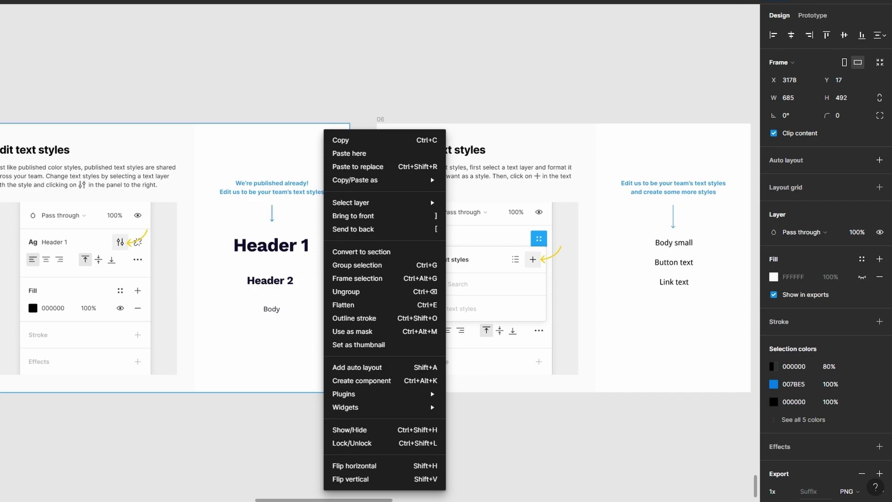
pyautogui.press('Escape')
# - Change frame 05's export format from PNG to PDF at 1x
pyautogui.scroll(-3, 843, 303)
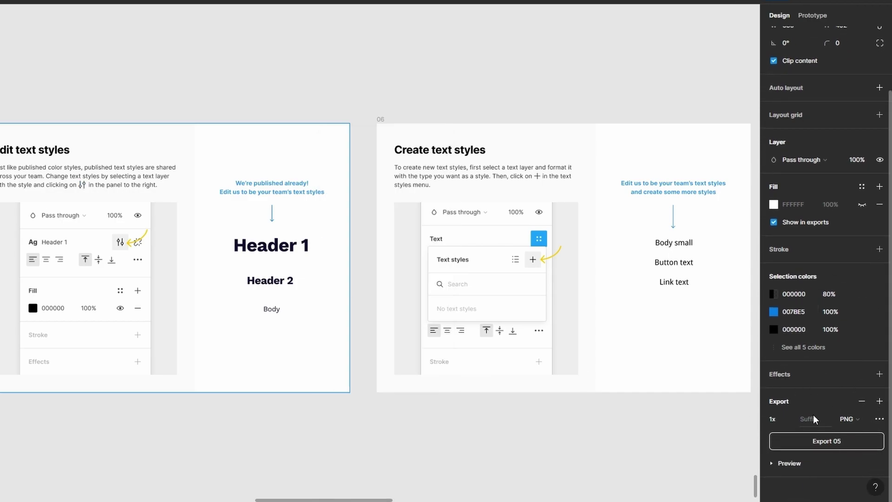
pyautogui.click(848, 419)
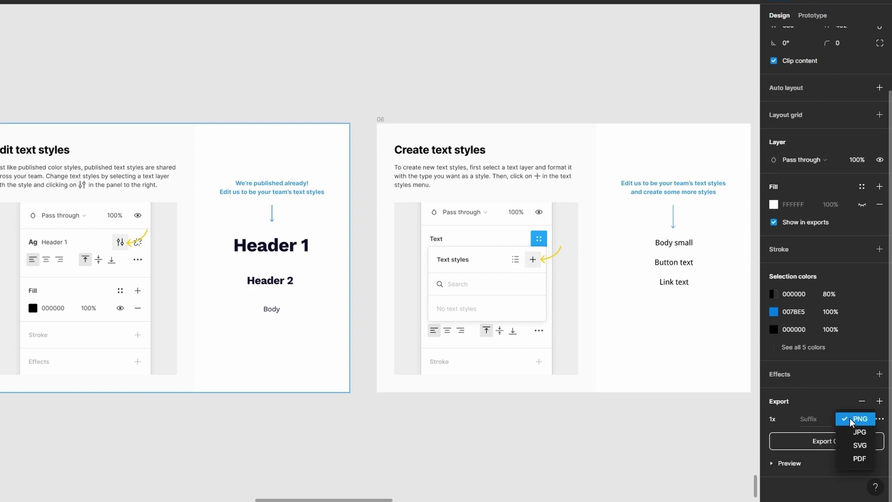
pyautogui.click(854, 460)
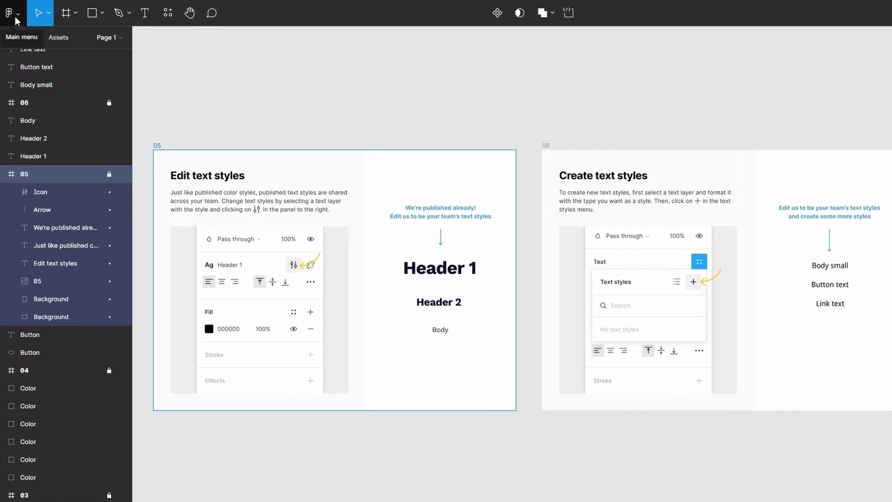
pyautogui.click(15, 16)
pyautogui.moveTo(22, 89)
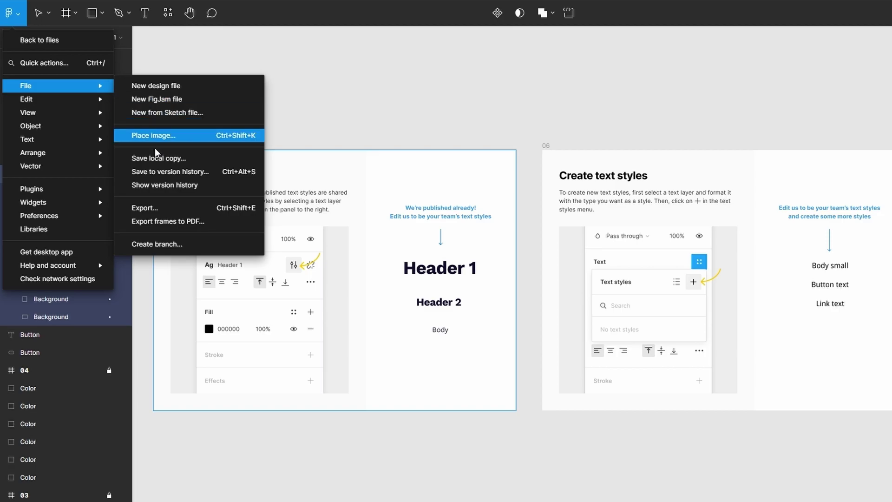
pyautogui.click(142, 160)
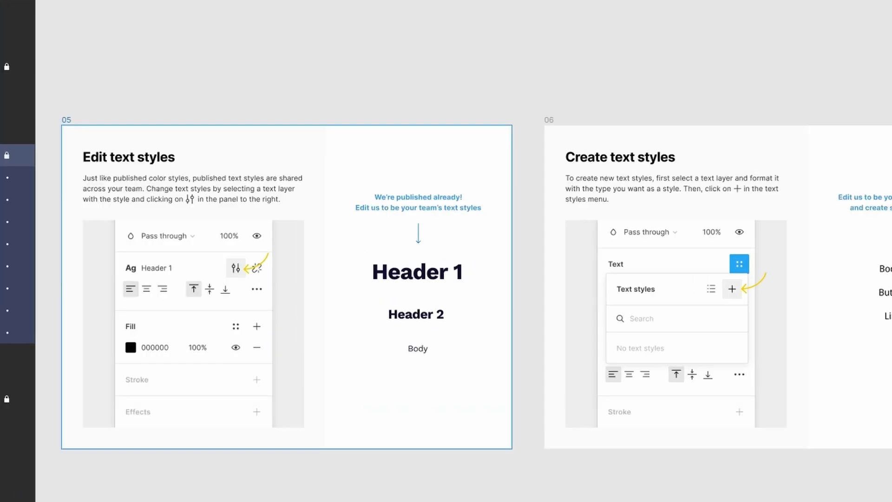
pyautogui.click(801, 52)
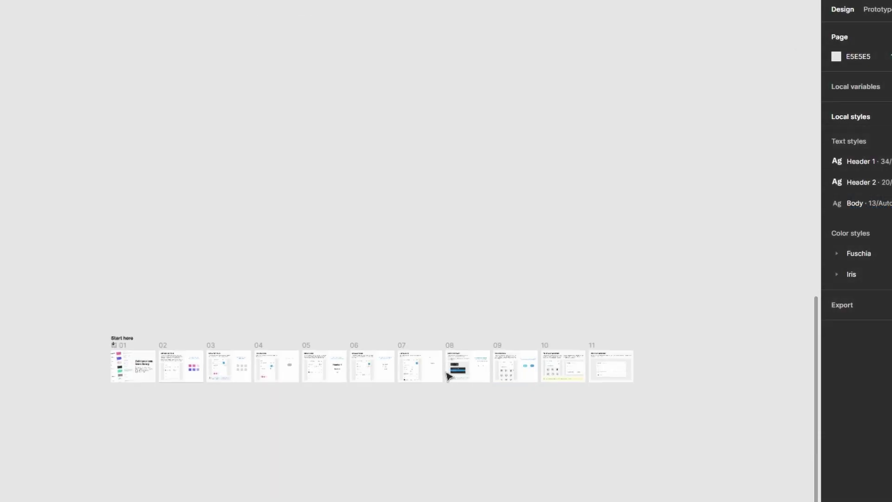
# - Select frame 07, Use text styles, on the canvas
pyautogui.scroll(3, 434, 369)
pyautogui.scroll(10, 434, 370)
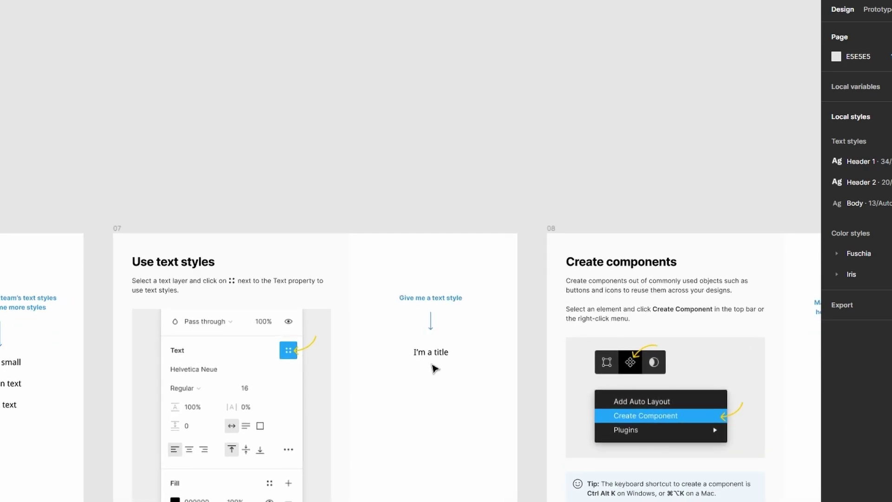
pyautogui.rightClick(335, 244)
pyautogui.click(301, 252)
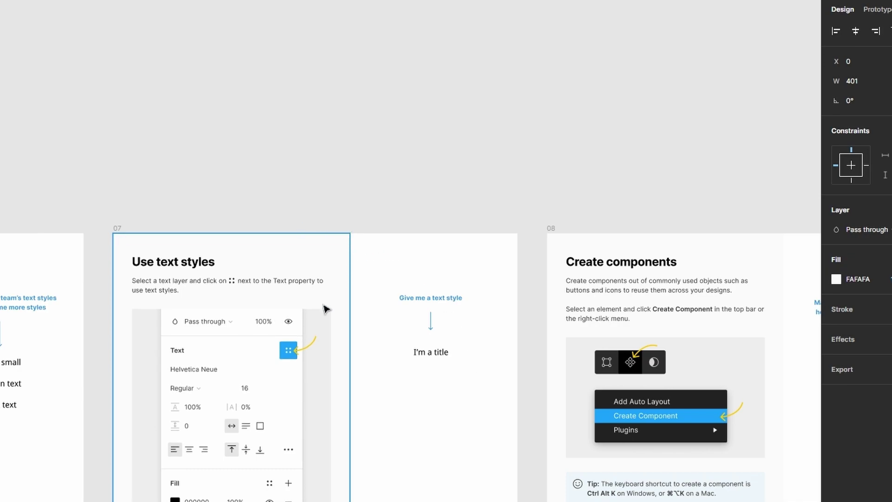
# - Add a 1x SVG export setting and export Background.svg
pyautogui.click(877, 370)
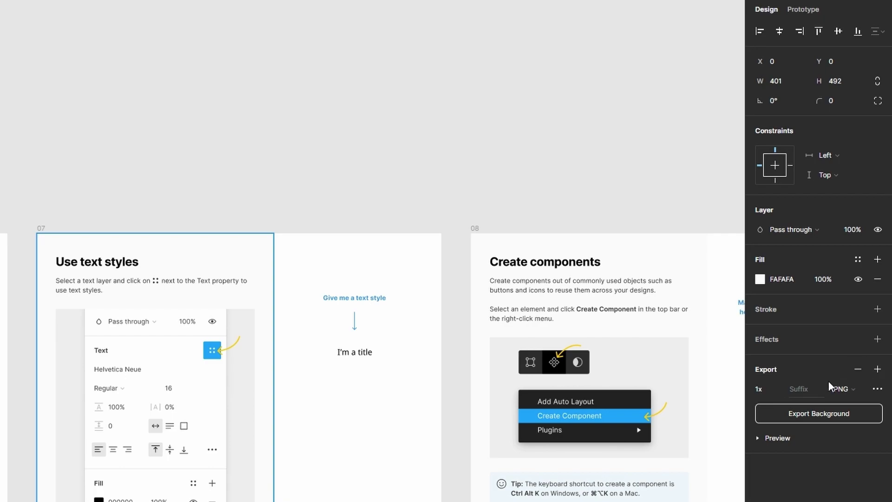
pyautogui.click(848, 390)
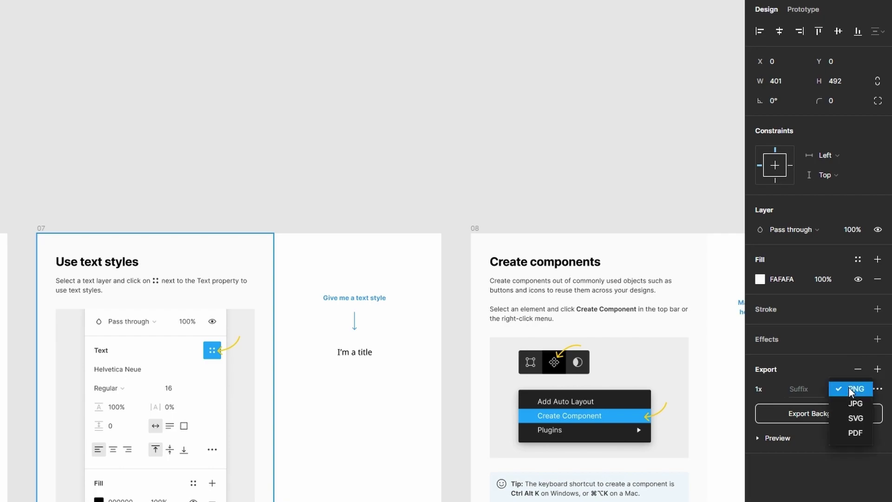
pyautogui.click(856, 417)
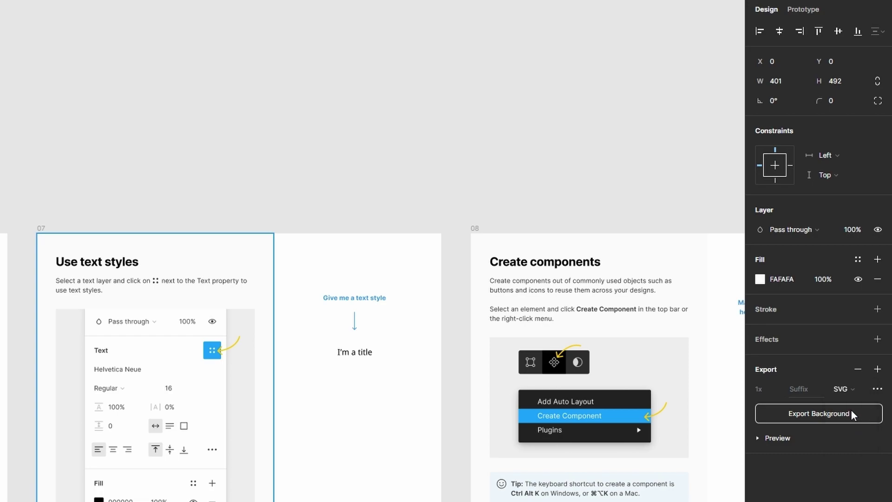
pyautogui.click(824, 411)
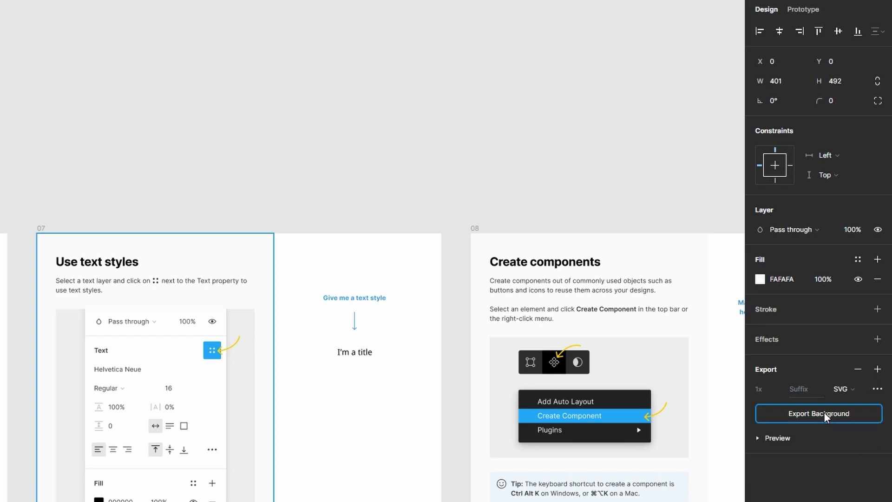